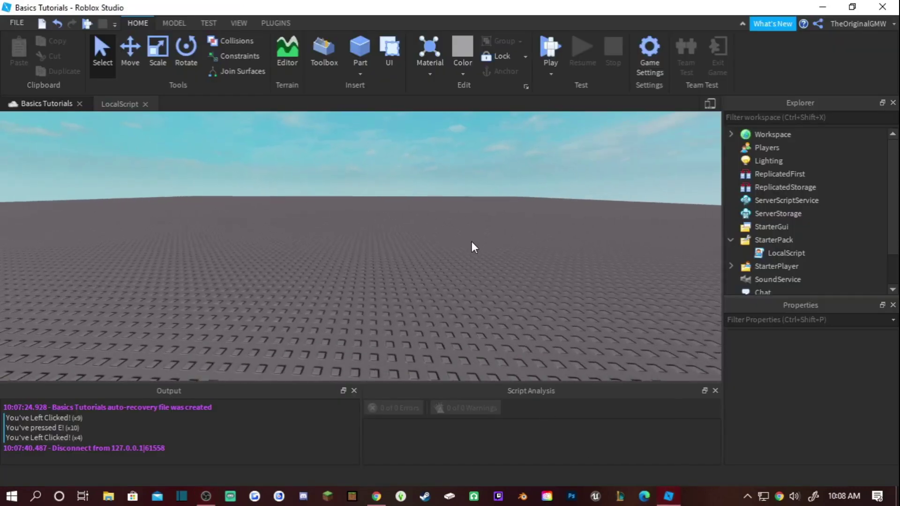
# Insert a RemoteEvent into ReplicatedStorage.
pyautogui.moveTo(472, 242); pyautogui.dragTo(509, 230, button='right')
pyautogui.moveTo(413, 206); pyautogui.dragTo(412, 206, button='right')
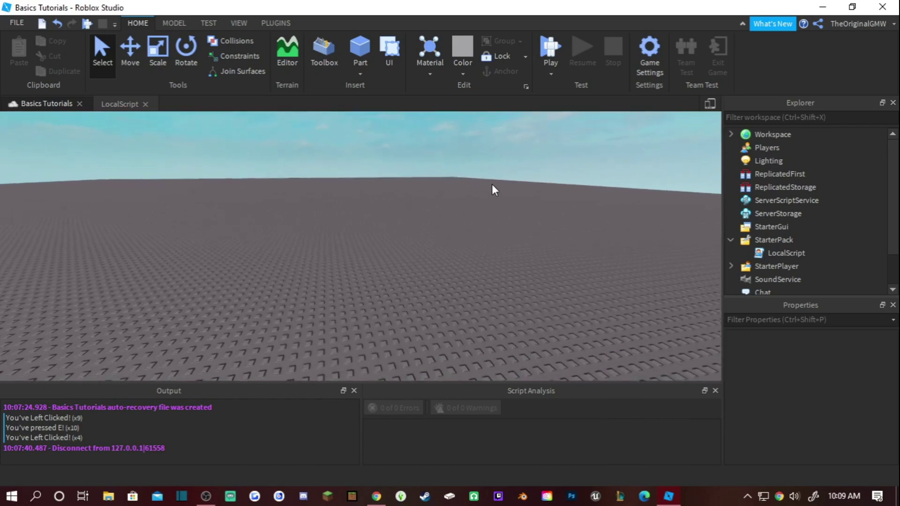
pyautogui.moveTo(491, 184); pyautogui.dragTo(492, 183, button='right')
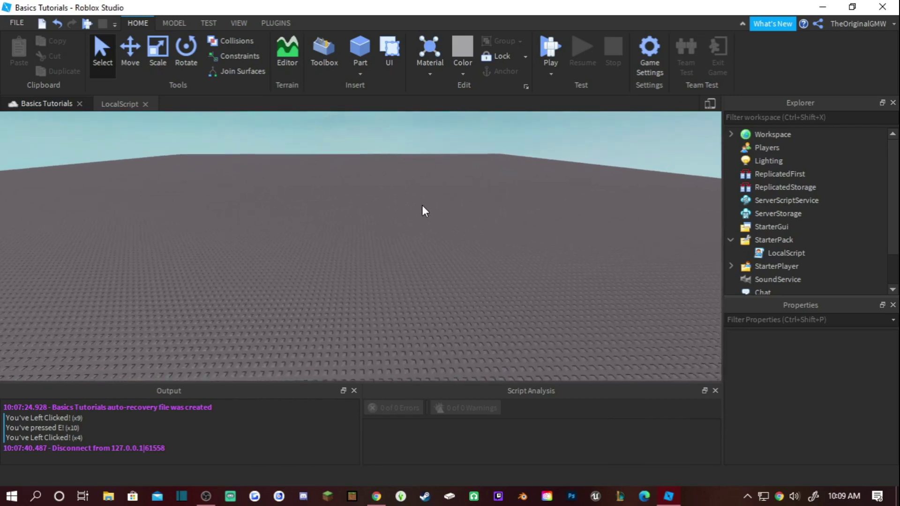
pyautogui.moveTo(422, 210); pyautogui.dragTo(399, 229, button='right')
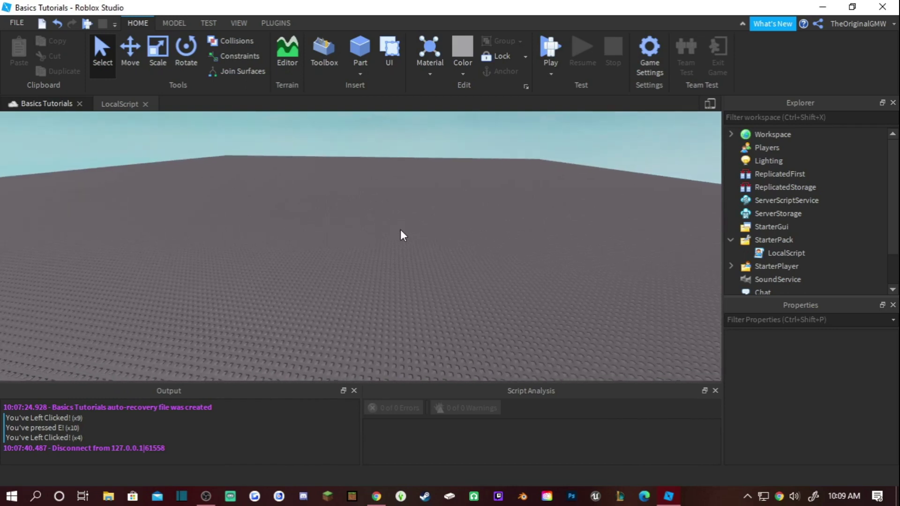
pyautogui.rightClick(769, 187)
pyautogui.click(768, 241)
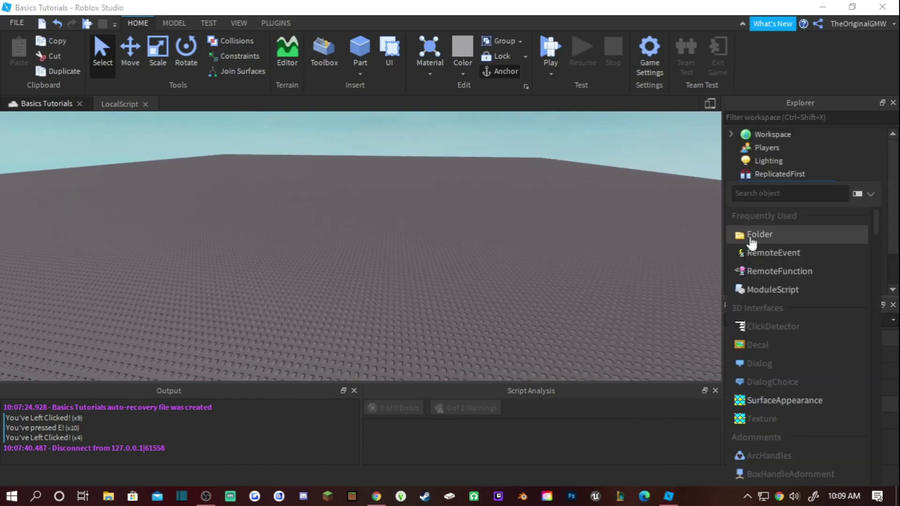
pyautogui.click(770, 254)
pyautogui.click(779, 199)
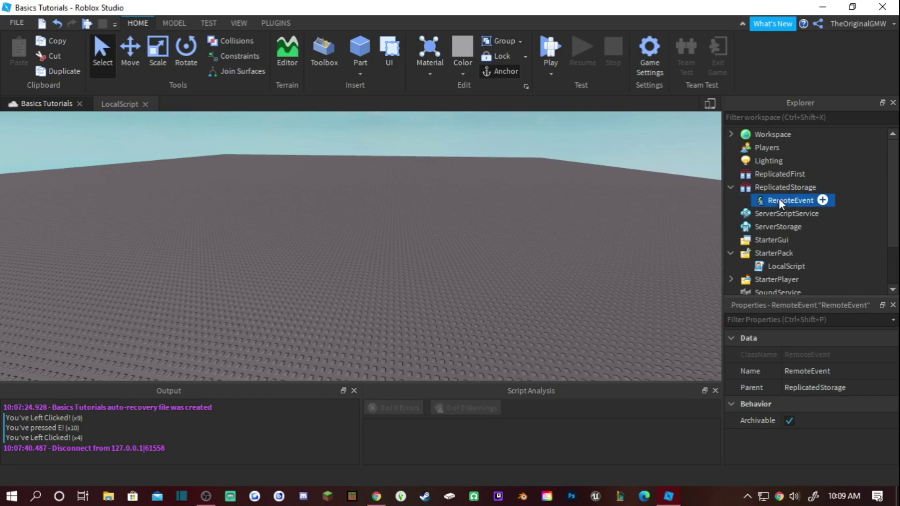
# Rename the RemoteEvent to 'Remote' and open the StarterPack LocalScript.
pyautogui.moveTo(647, 201); pyautogui.dragTo(647, 200, button='right')
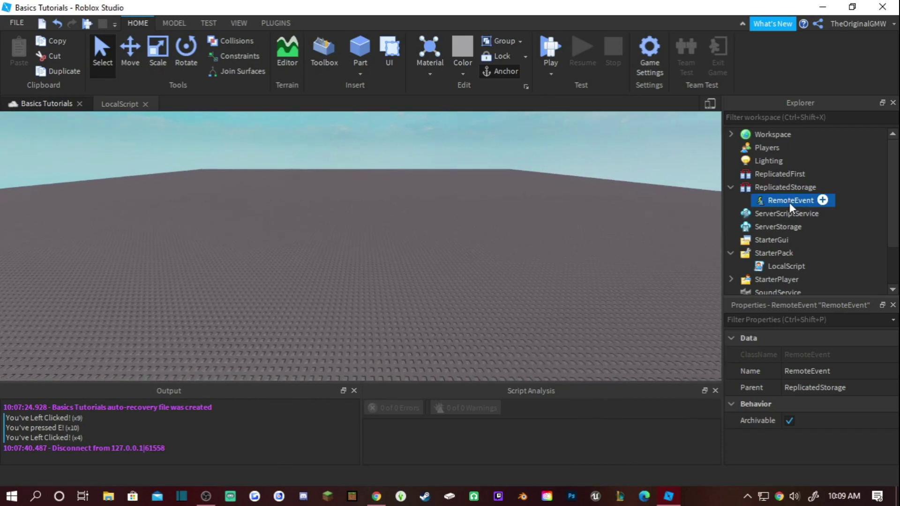
pyautogui.doubleClick(790, 203)
pyautogui.moveTo(785, 187)
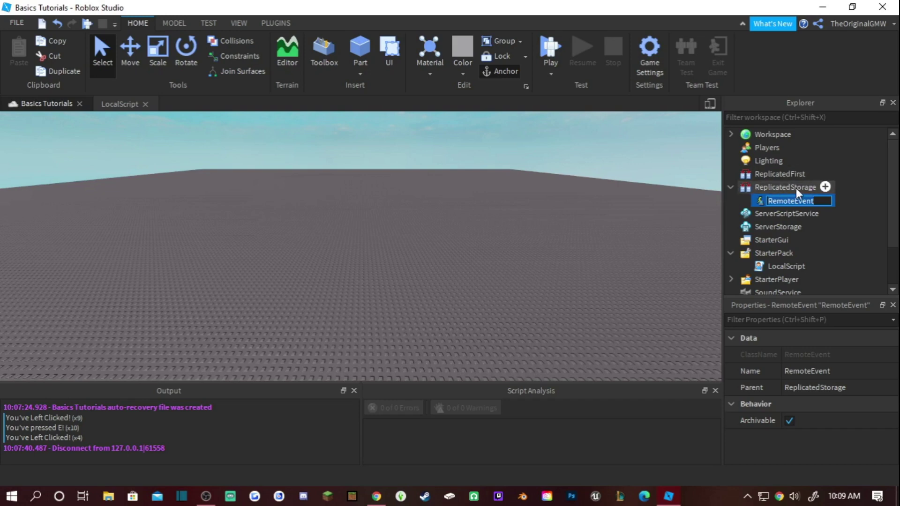
pyautogui.write('Rem')
pyautogui.press('BackSpace')
pyautogui.press('BackSpace')
pyautogui.press('BackSpace')
pyautogui.press('Return')
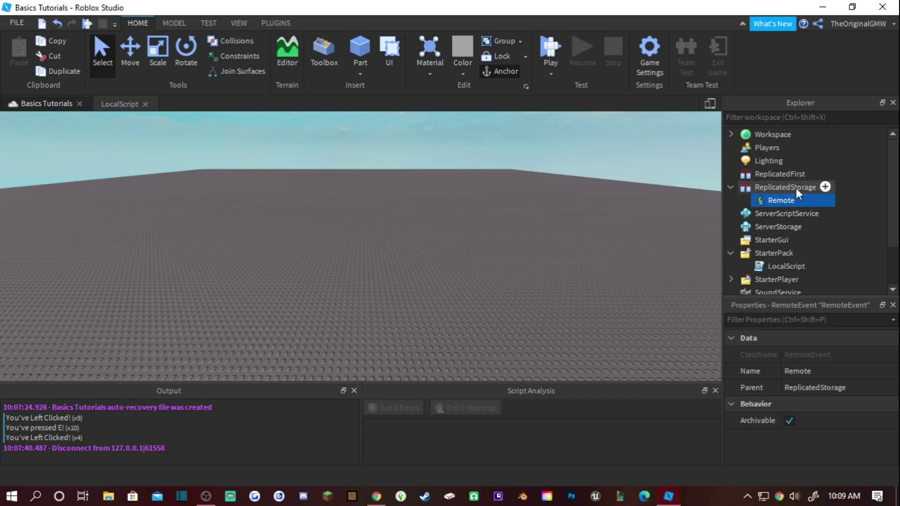
pyautogui.moveTo(774, 253)
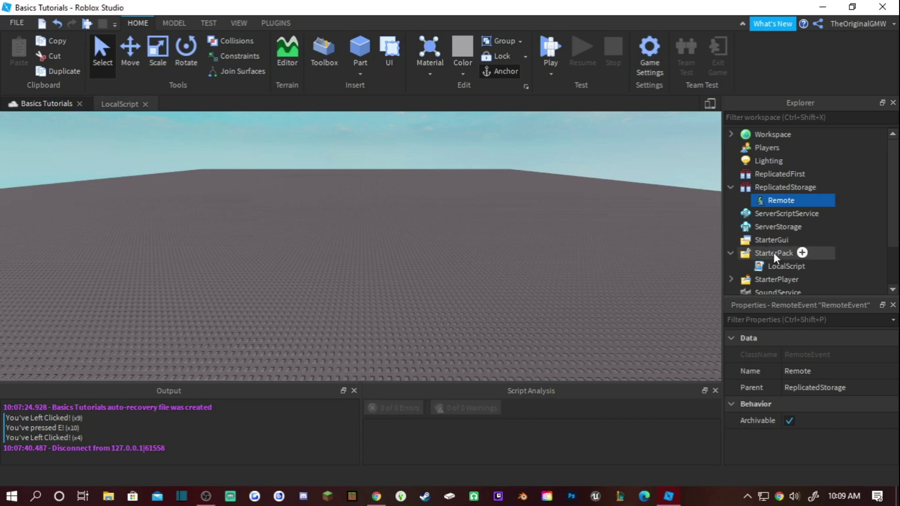
pyautogui.doubleClick(778, 266)
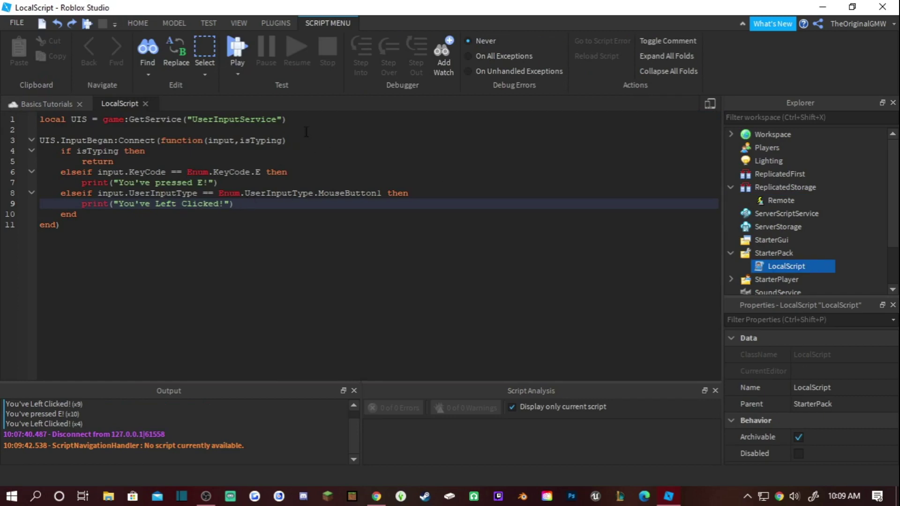
# Add local rp = game:GetService("ReplicatedStorage") below the LocalScript's first line.
pyautogui.click(308, 119)
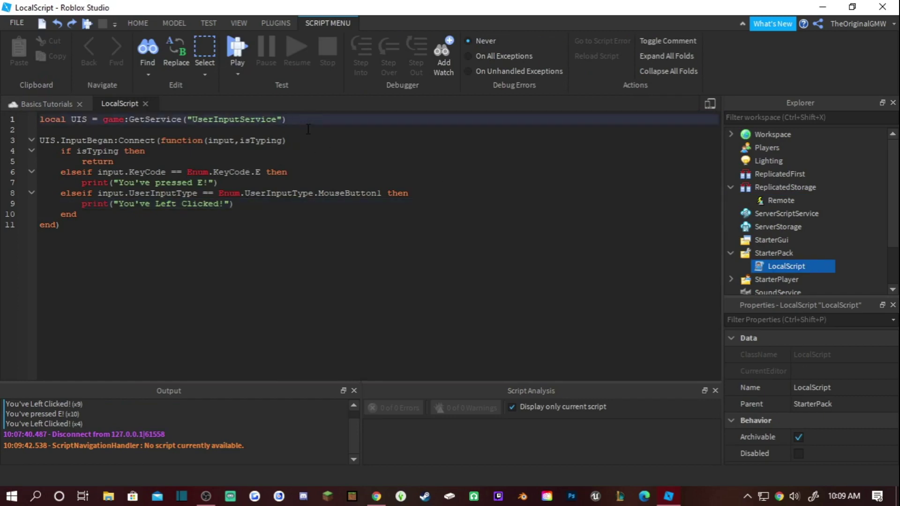
pyautogui.press('Return')
pyautogui.press('Return')
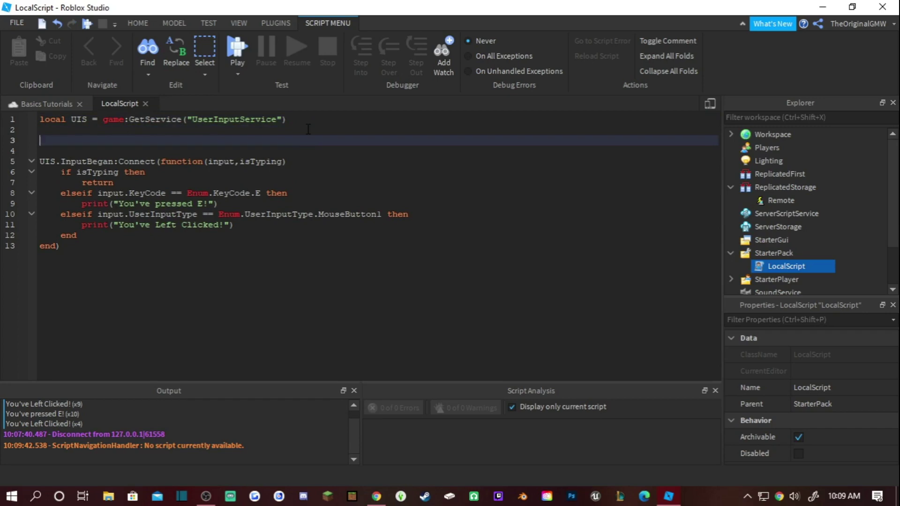
pyautogui.click(779, 204)
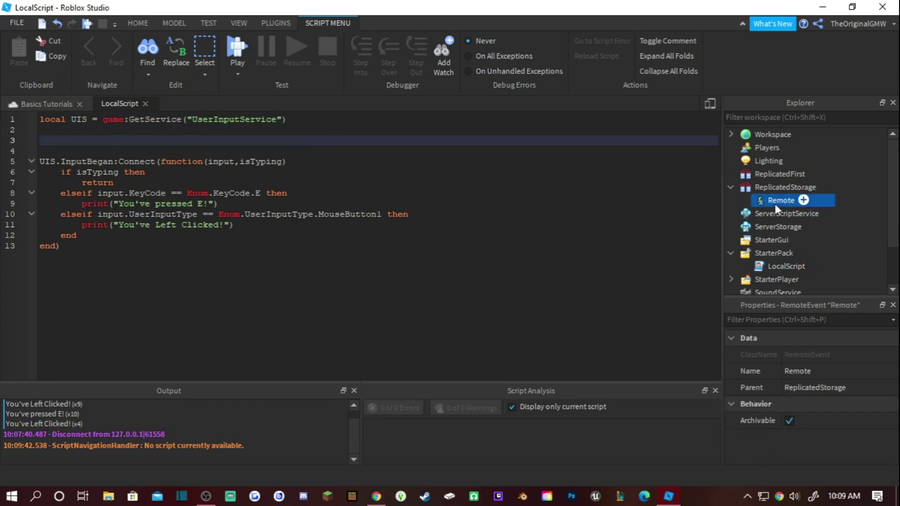
pyautogui.click(781, 187)
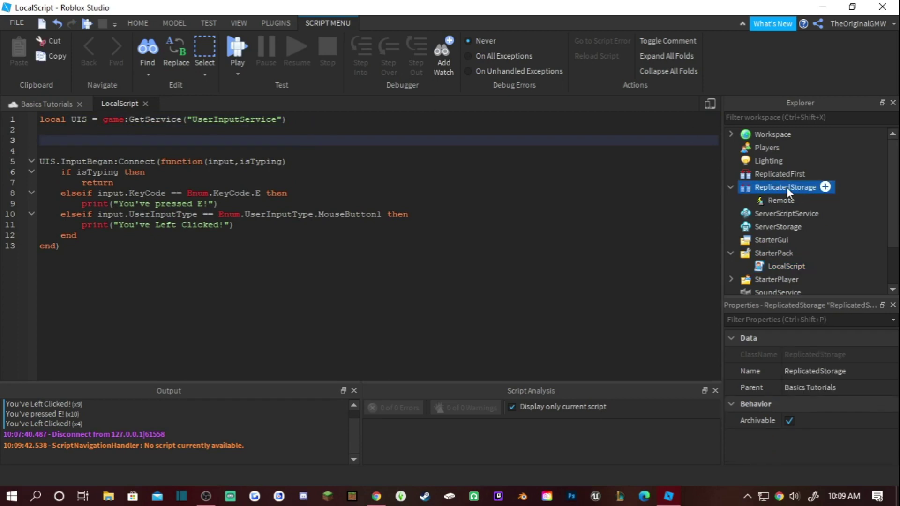
pyautogui.click(98, 132)
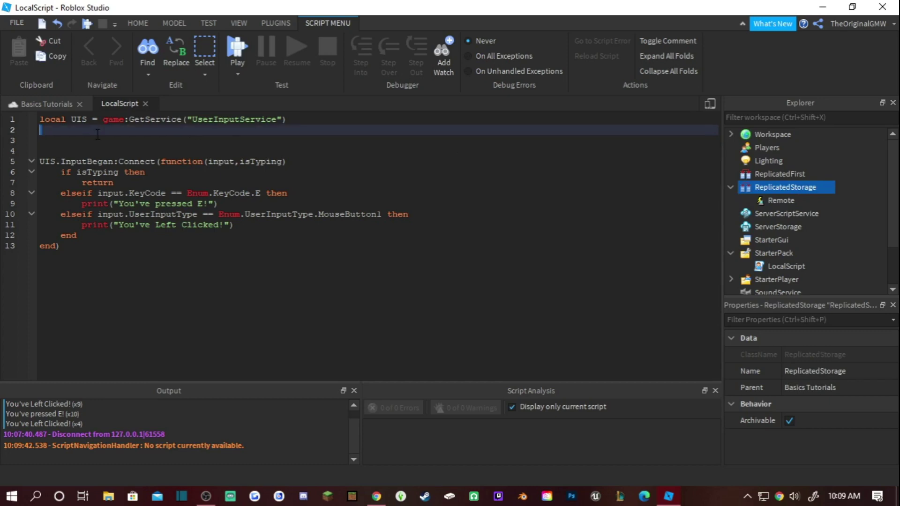
pyautogui.press('Down')
pyautogui.write('local rp')
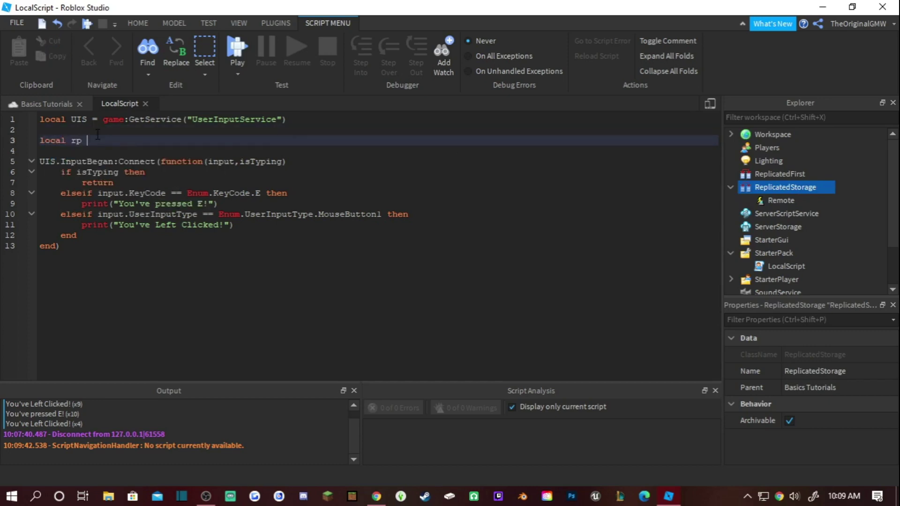
pyautogui.write('= game:GetService("')
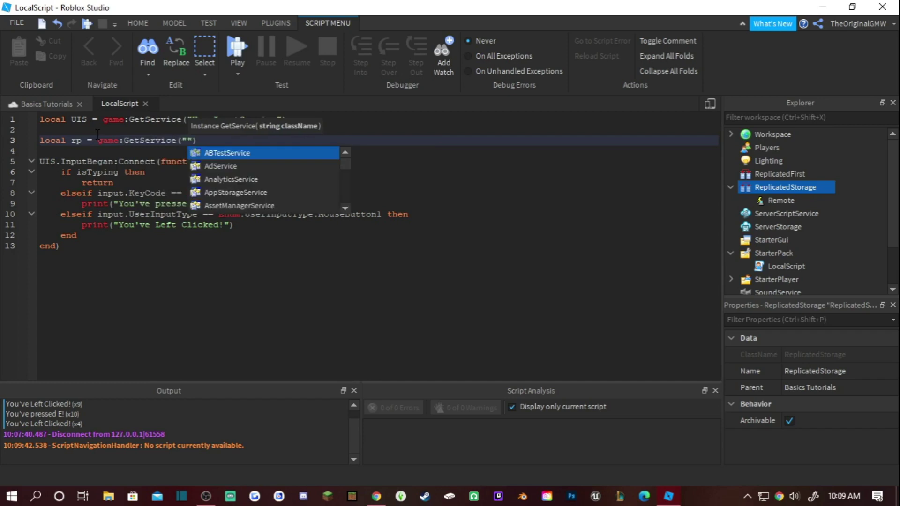
pyautogui.write('Rep')
pyautogui.press('Return')
# Add local Remote = rp:WaitForChild("Remote") on the next line.
pyautogui.press('End')
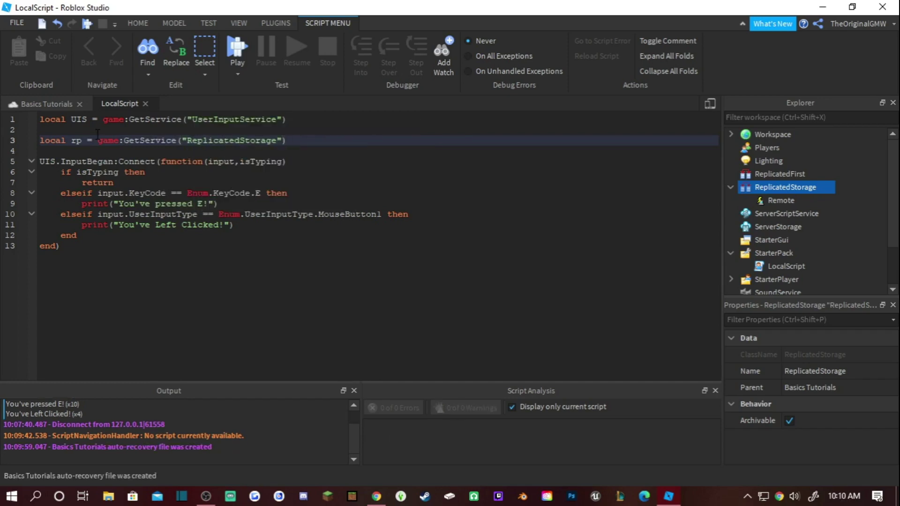
pyautogui.press('Return')
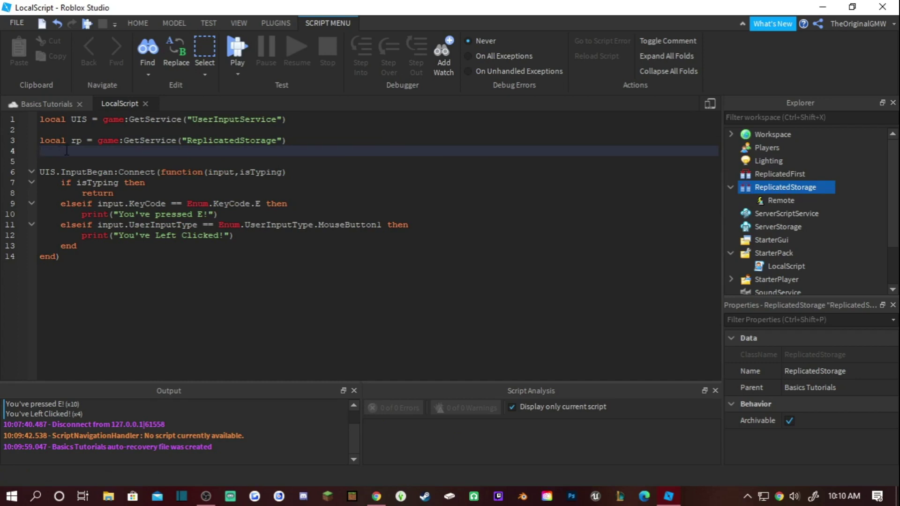
pyautogui.write('local Remote')
pyautogui.write(' = rp:Wa')
pyautogui.press('Tab')
pyautogui.write('(')
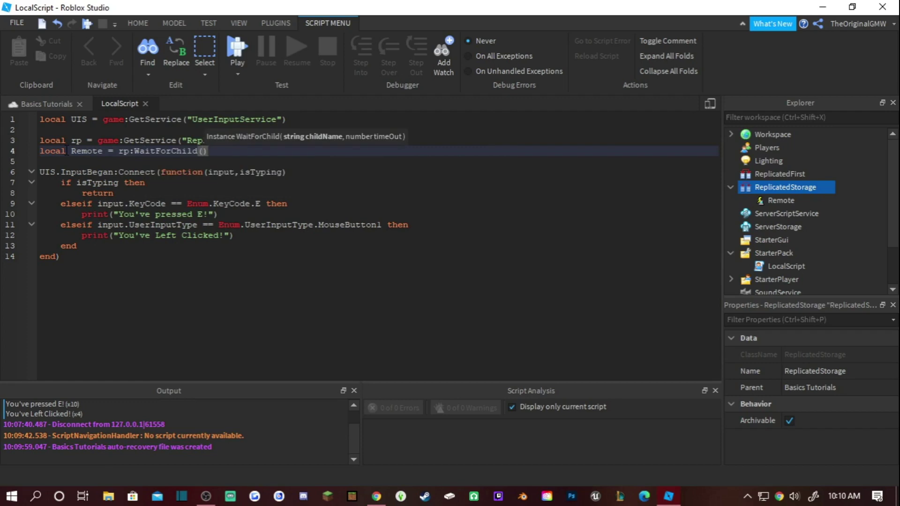
pyautogui.write('"Remote')
pyautogui.press('Right')
pyautogui.press('Right')
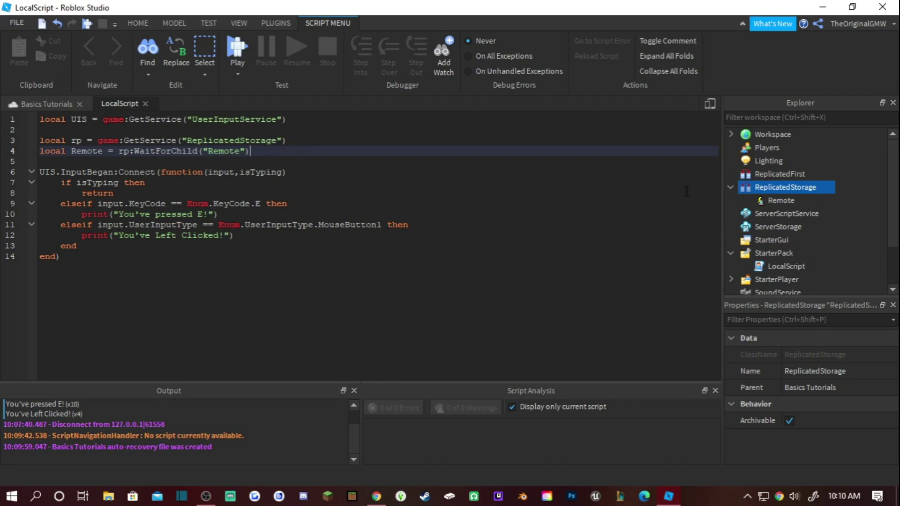
# Insert a new server Script under ServerScriptService.
pyautogui.rightClick(775, 218)
pyautogui.click(775, 244)
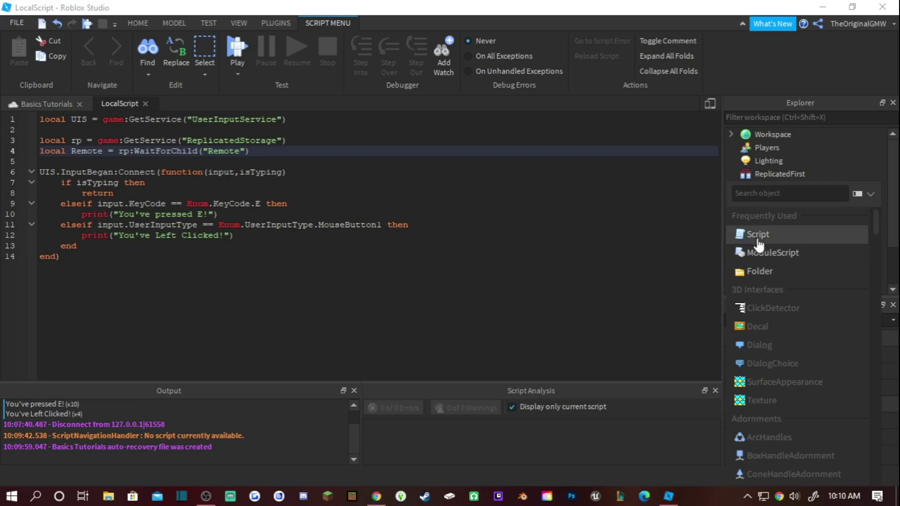
pyautogui.click(767, 236)
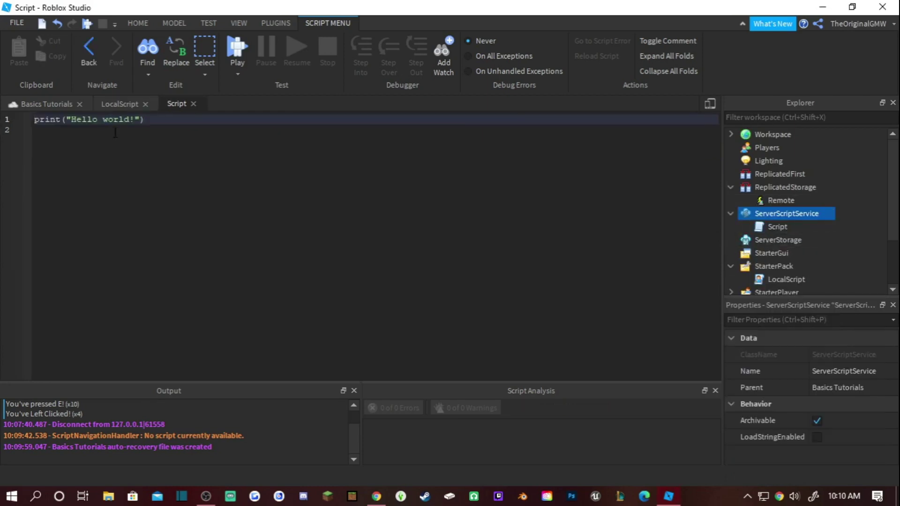
# Replace the Script's Hello world code with the LocalScript's rp and Remote lines.
pyautogui.click(128, 101)
pyautogui.moveTo(251, 151); pyautogui.dragTo(39, 142)
pyautogui.hotkey('ctrl', 'c')
pyautogui.click(176, 105)
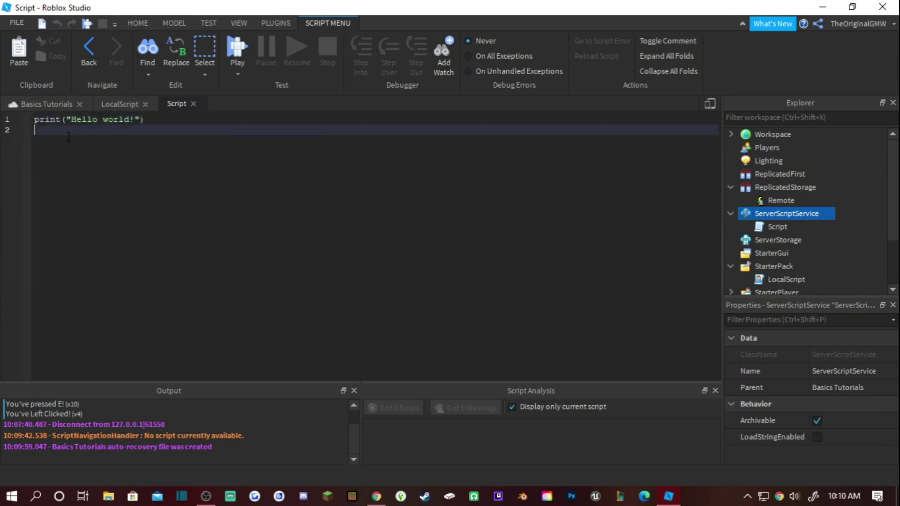
pyautogui.hotkey('ctrl', 'a')
pyautogui.hotkey('ctrl', 'v')
pyautogui.press('Return')
pyautogui.press('Return')
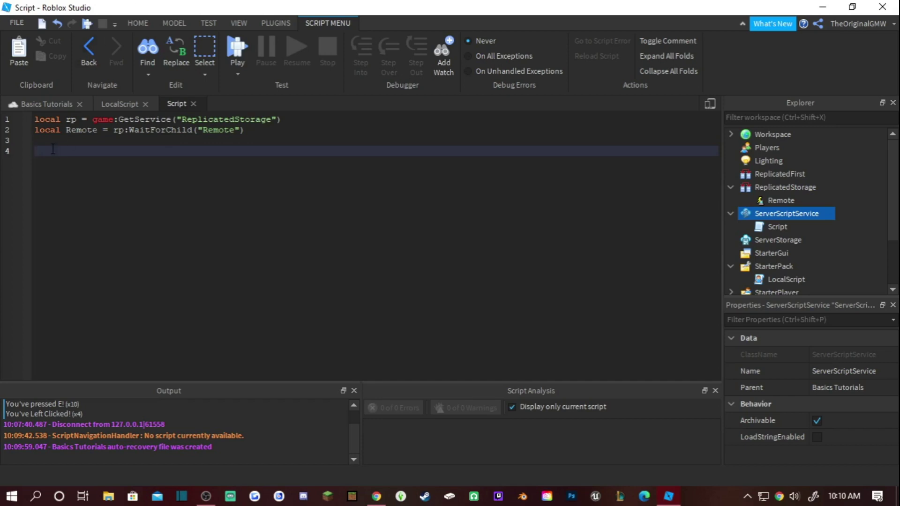
pyautogui.write('Rem')
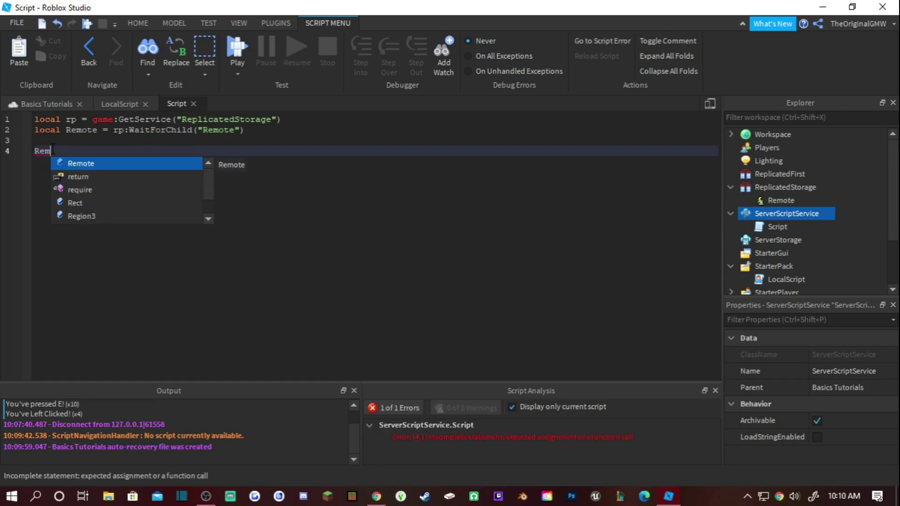
# Write Remote.OnServerEvent:Connect(function(player) ... end) in the server Script.
pyautogui.press('Tab')
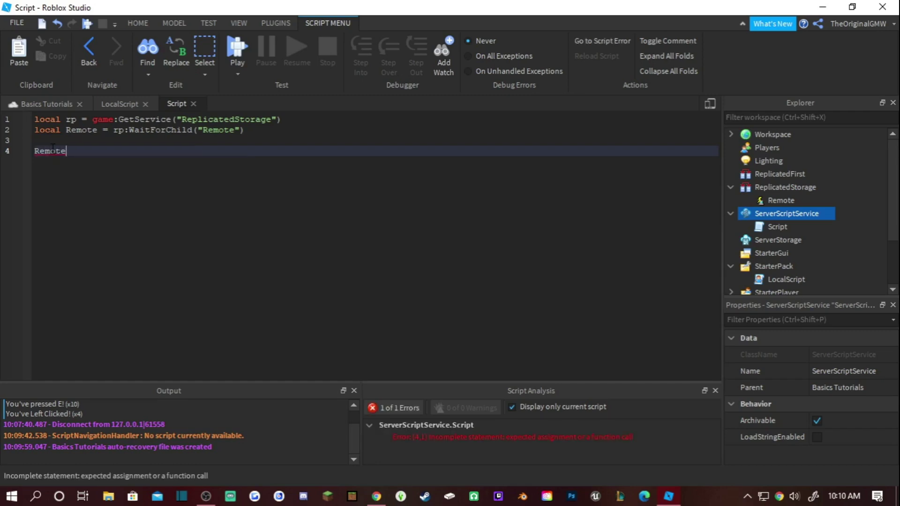
pyautogui.write('.')
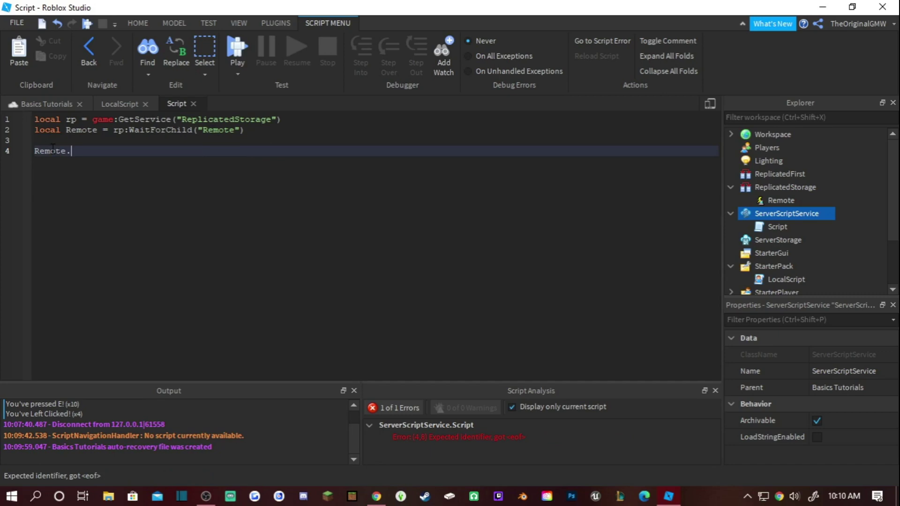
pyautogui.write('On')
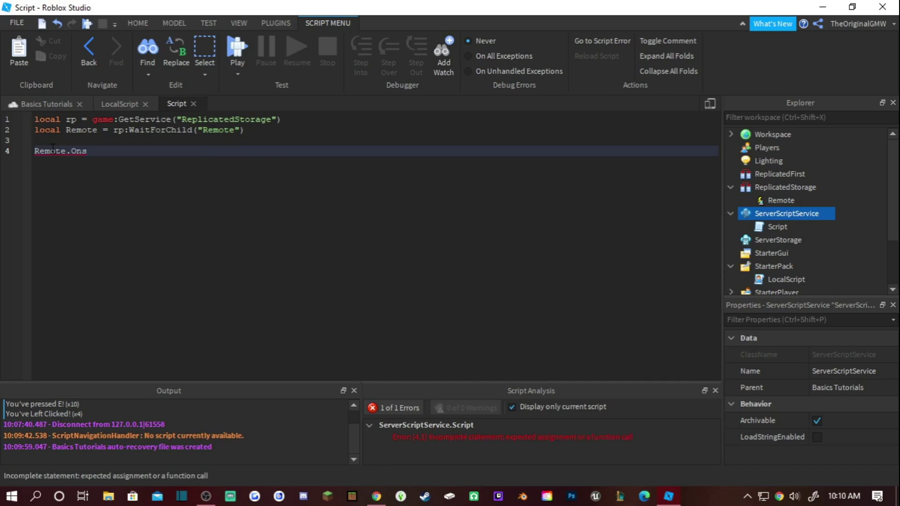
pyautogui.write('ServerEvent')
pyautogui.write(':Connec')
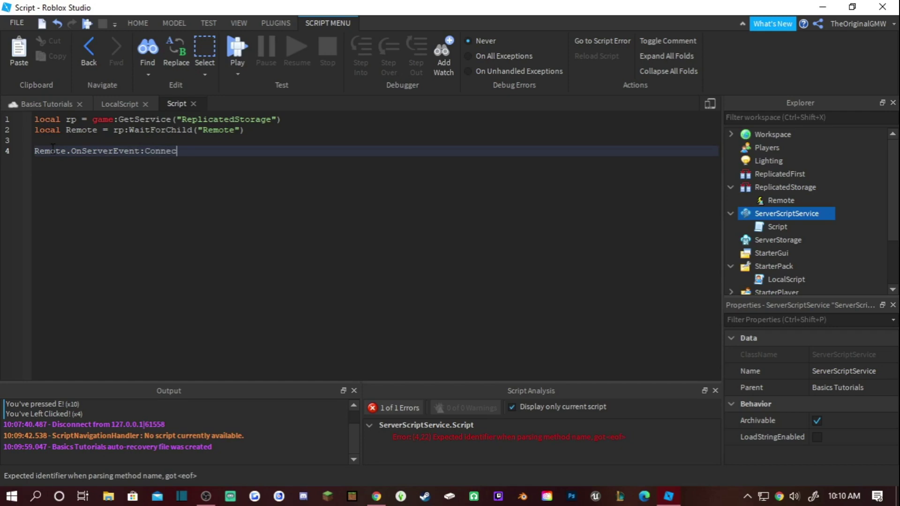
pyautogui.write('t9')
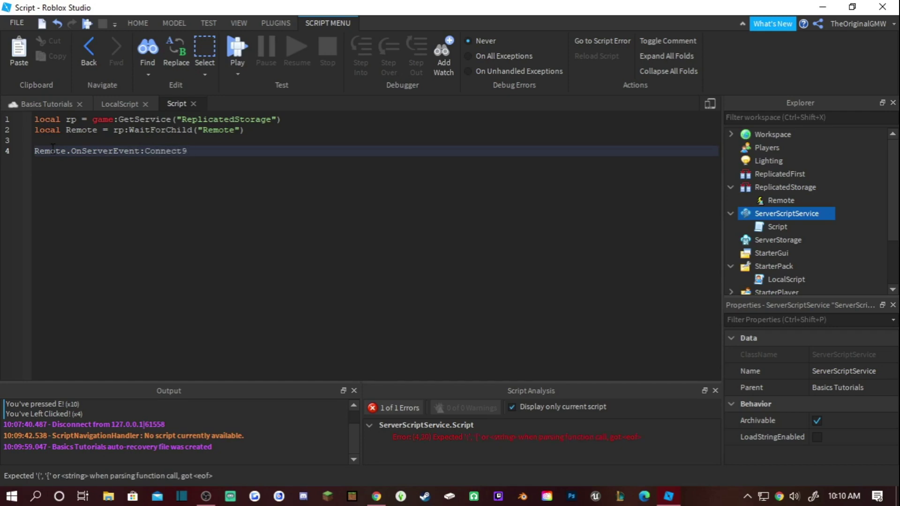
pyautogui.press('BackSpace')
pyautogui.write('(')
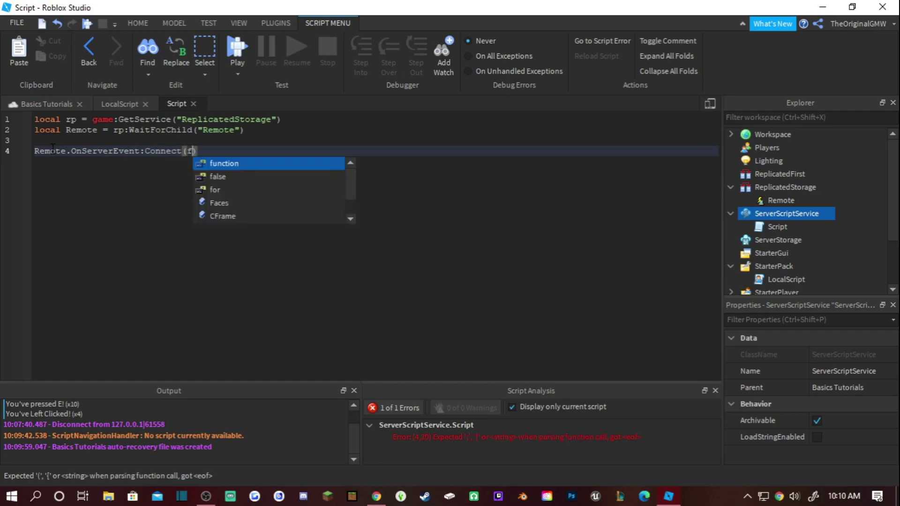
pyautogui.write('function()')
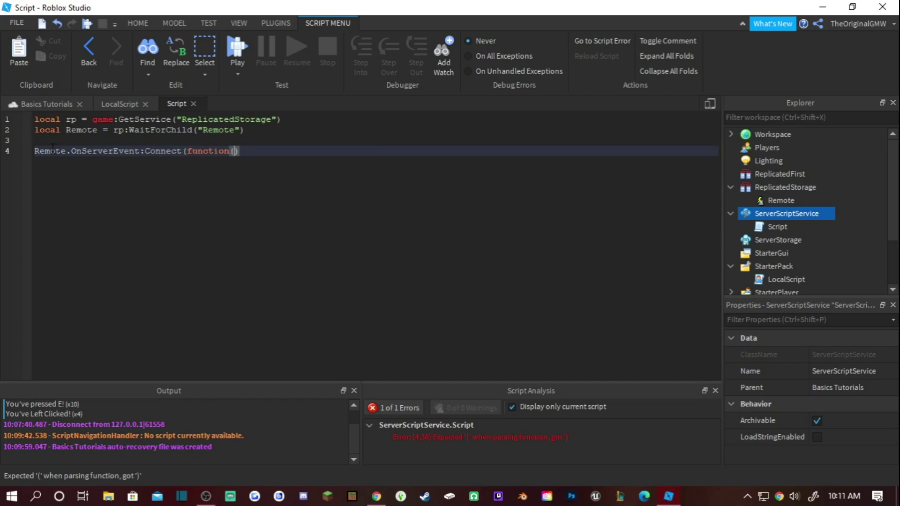
pyautogui.press('Return')
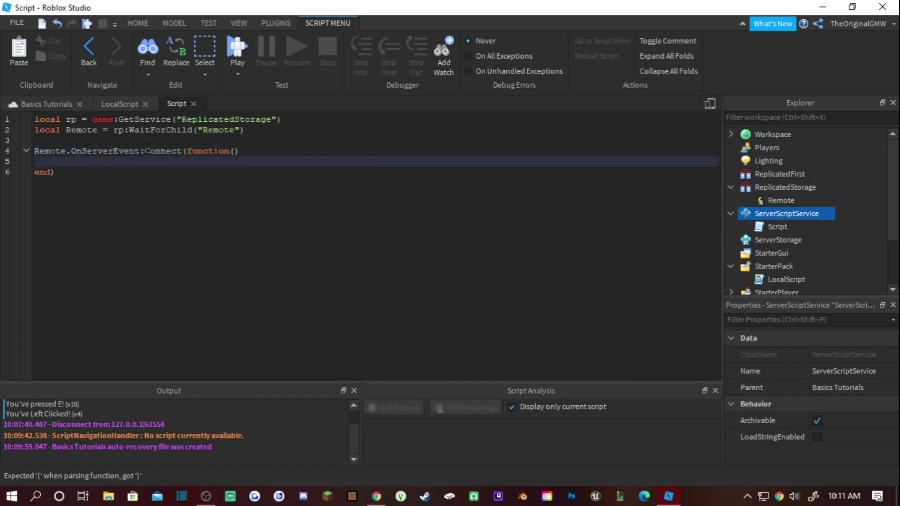
pyautogui.click(237, 151)
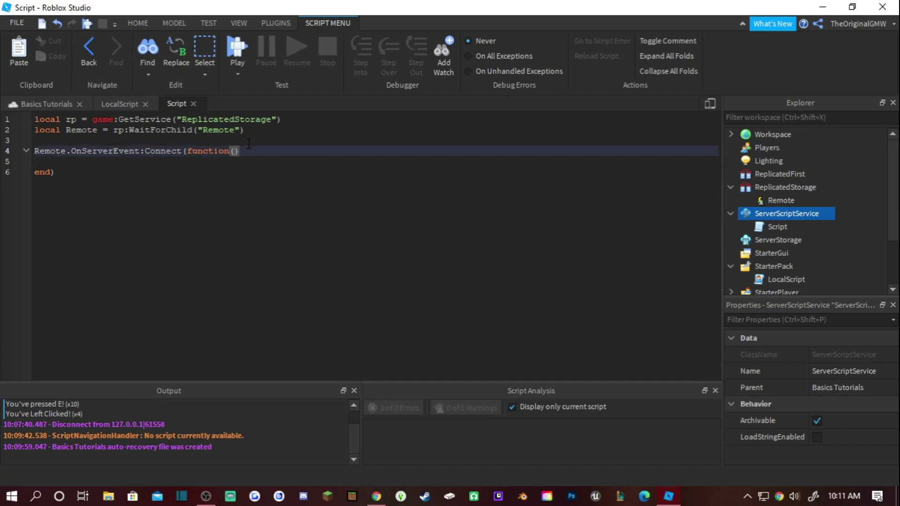
pyautogui.write('pla')
pyautogui.write('yer')
# Add Remote:FireServer() after the print in the LocalScript's E-key branch.
pyautogui.click(116, 103)
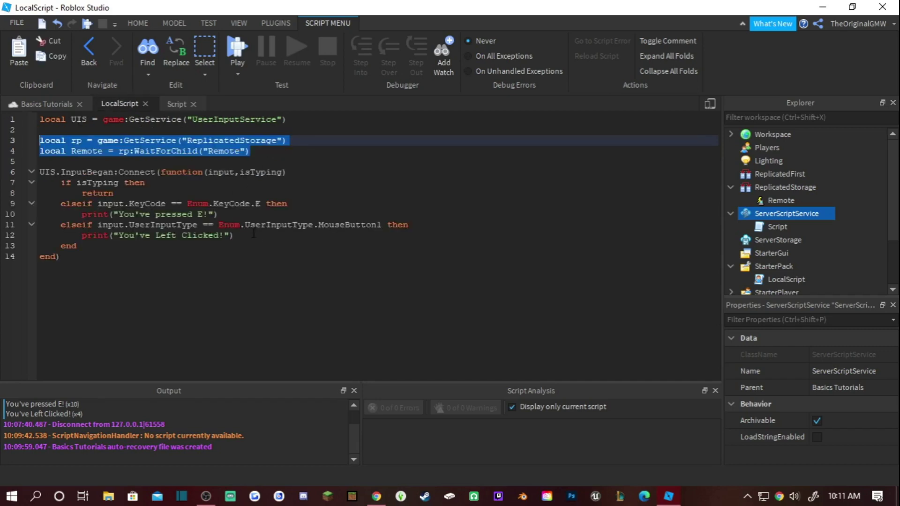
pyautogui.click(245, 213)
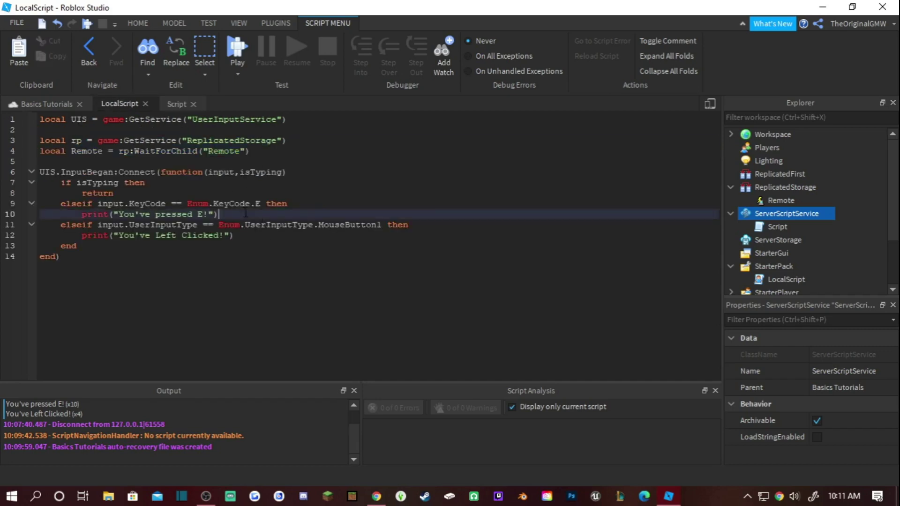
pyautogui.press('Return')
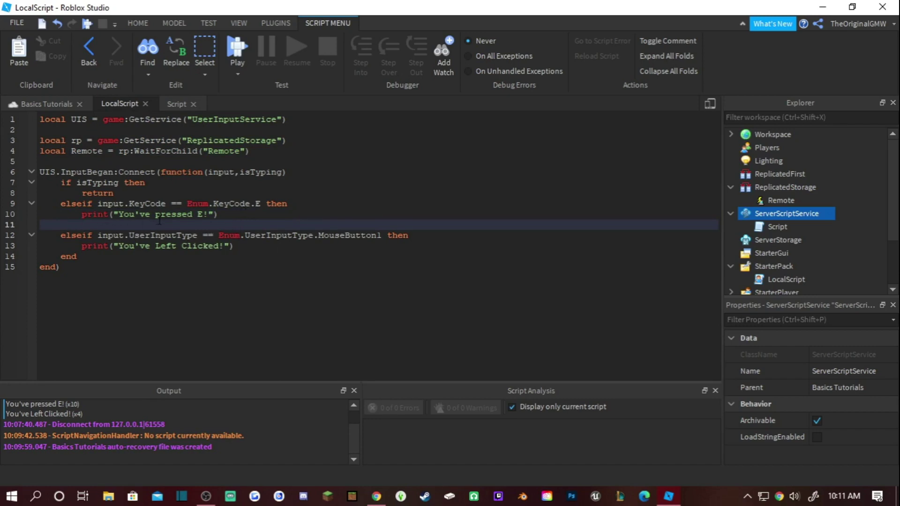
pyautogui.write('r')
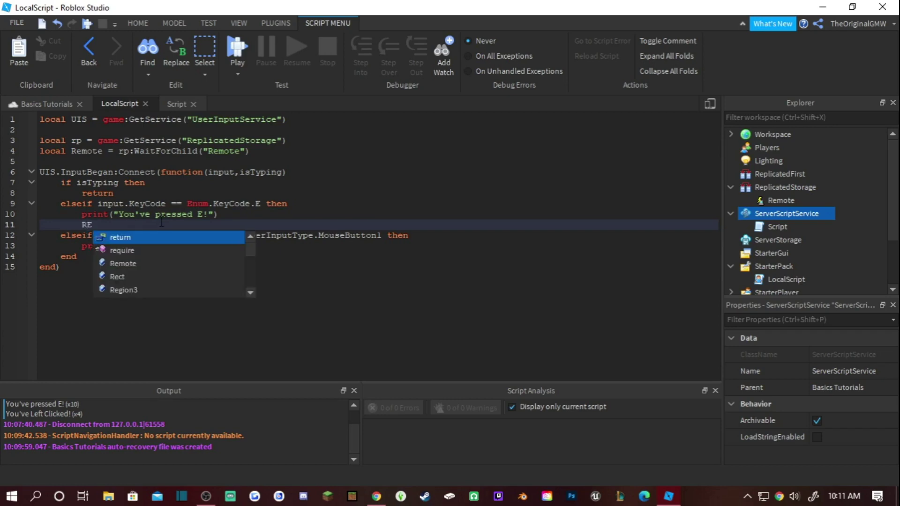
pyautogui.press('BackSpace')
pyautogui.write('re')
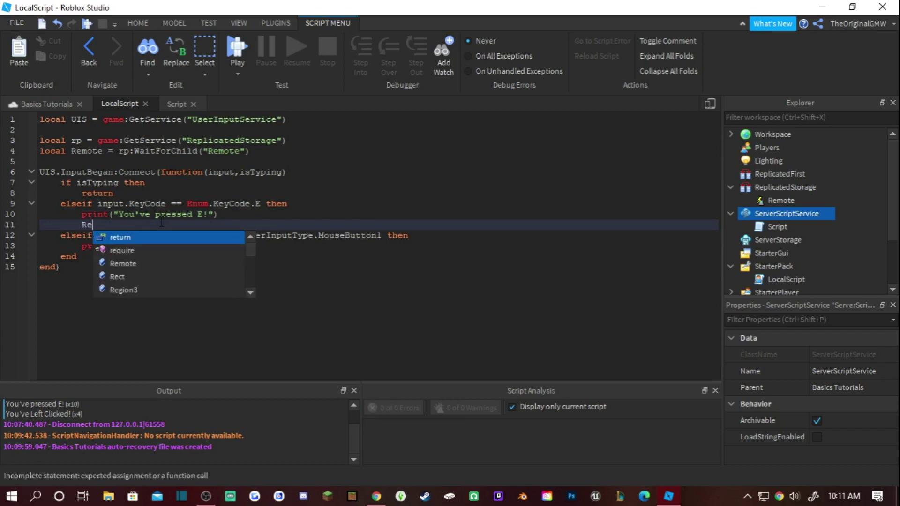
pyautogui.press('Down')
pyautogui.press('Down')
pyautogui.press('Return')
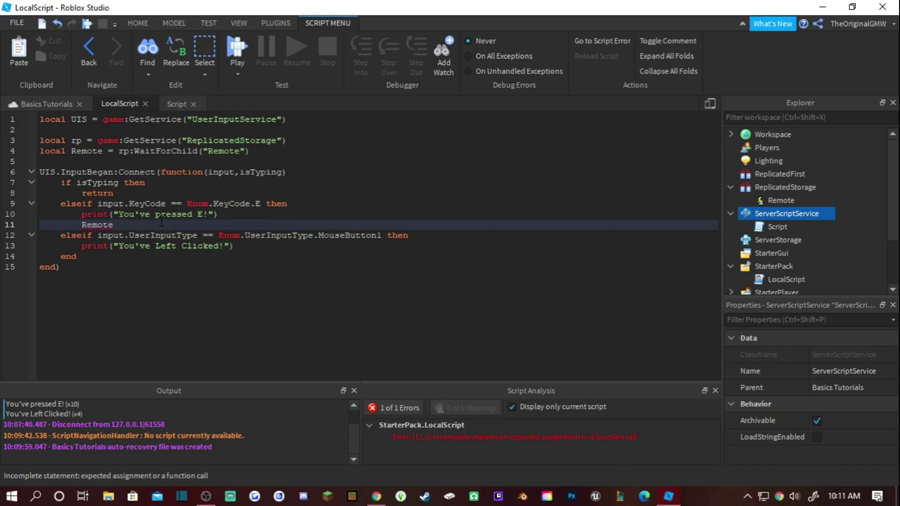
pyautogui.write(':FireServer')
pyautogui.write('()')
pyautogui.hotkey('ctrl', 'shift', 'Left')
pyautogui.hotkey('ctrl', 'shift', 'Left')
pyautogui.hotkey('ctrl', 'shift', 'Left')
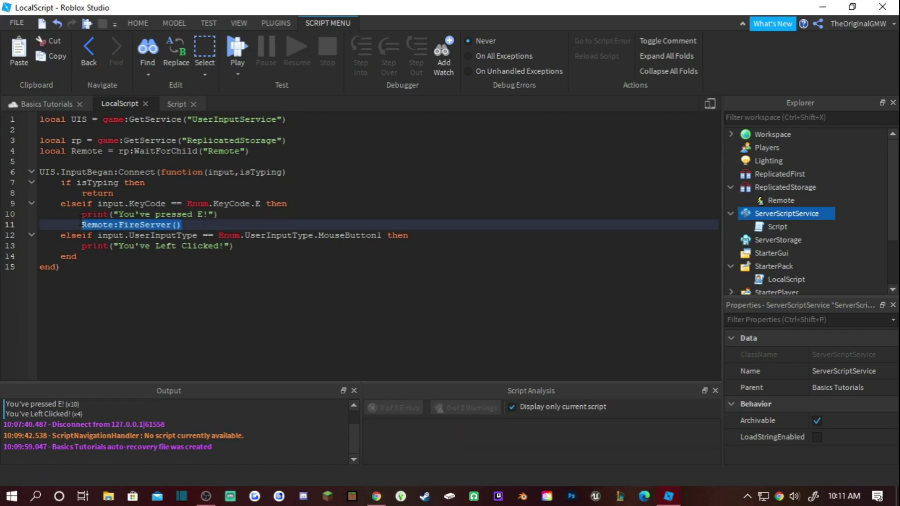
pyautogui.hotkey('ctrl', 'shift', 'Right')
pyautogui.hotkey('ctrl', 'shift', 'Right')
pyautogui.click(202, 225)
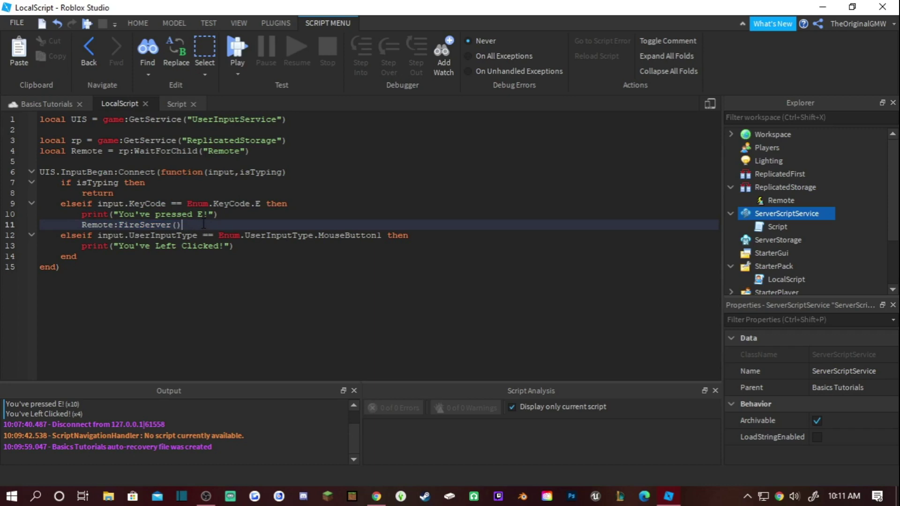
pyautogui.press('Left')
pyautogui.moveTo(182, 224); pyautogui.dragTo(81, 224)
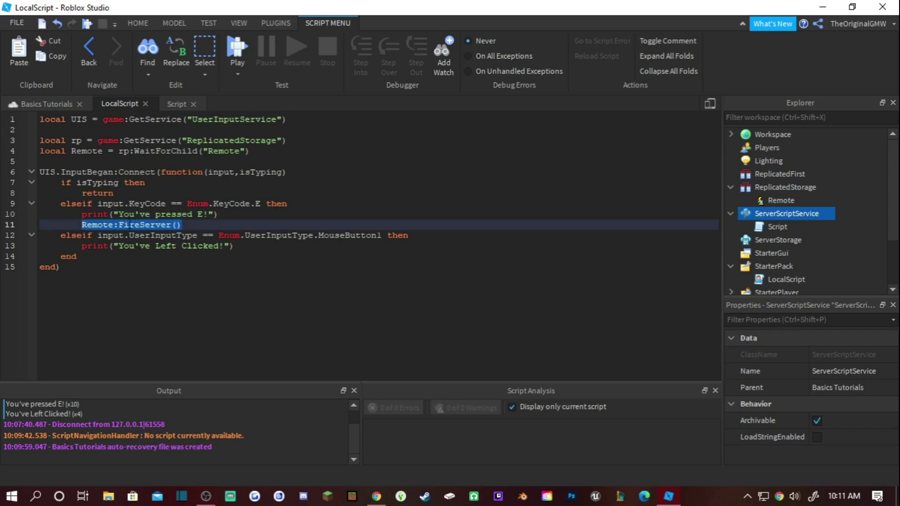
pyautogui.click(173, 104)
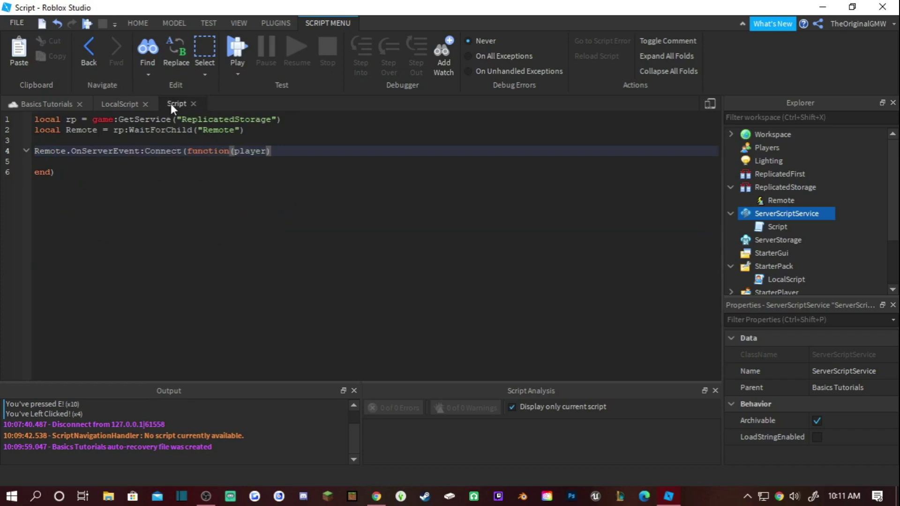
# Add print(player.Name, "has fired the server!") inside the server handler.
pyautogui.click(60, 161)
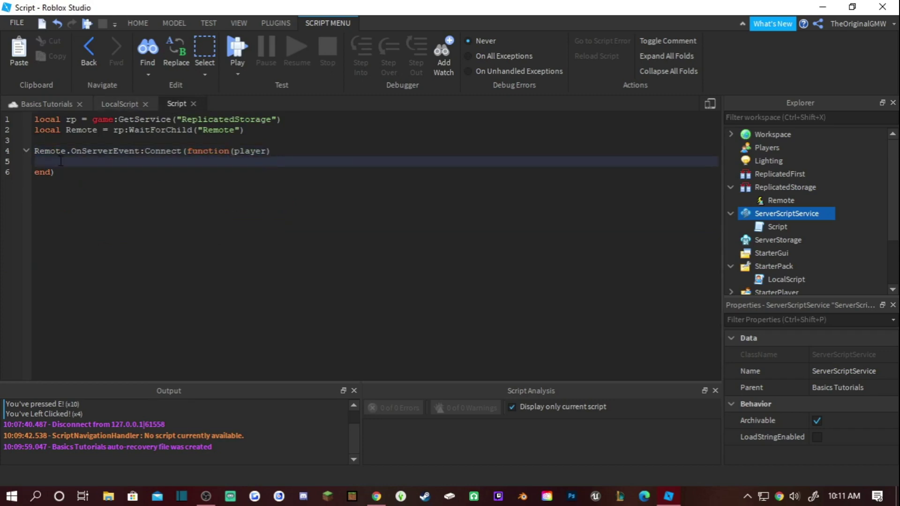
pyautogui.press('Return')
pyautogui.press('Up')
pyautogui.write('pri')
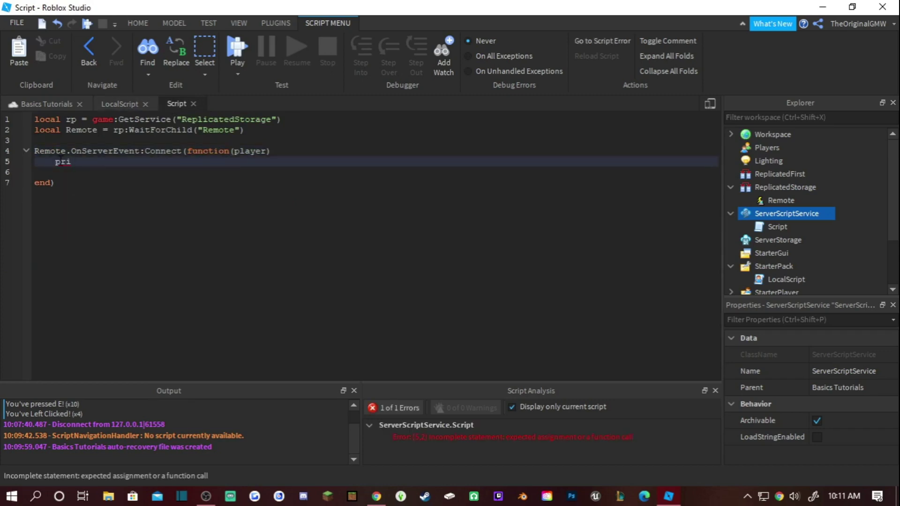
pyautogui.write('nt("')
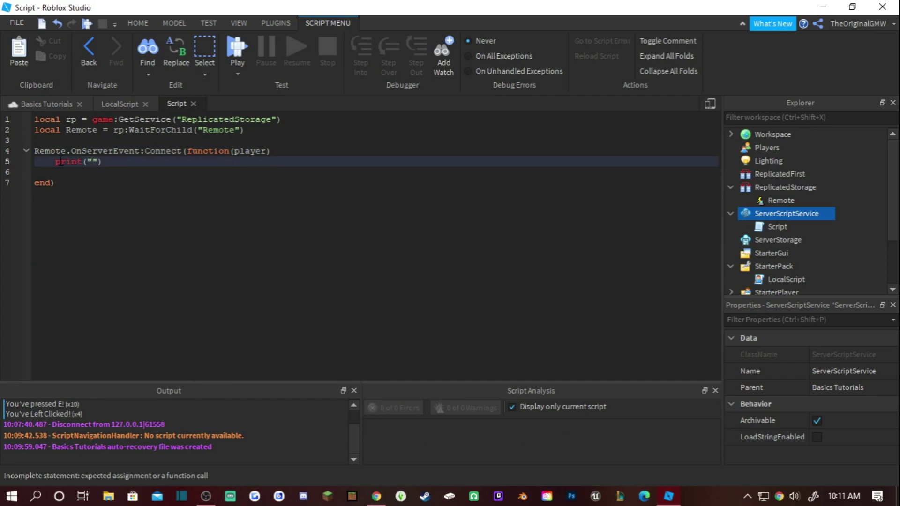
pyautogui.press('BackSpace')
pyautogui.write('player.')
pyautogui.write('Name..')
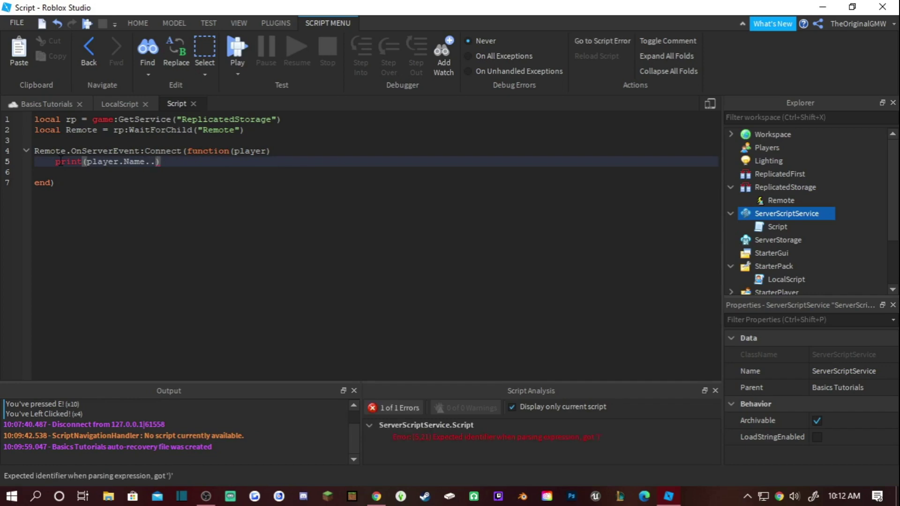
pyautogui.press('BackSpace')
pyautogui.press('BackSpace')
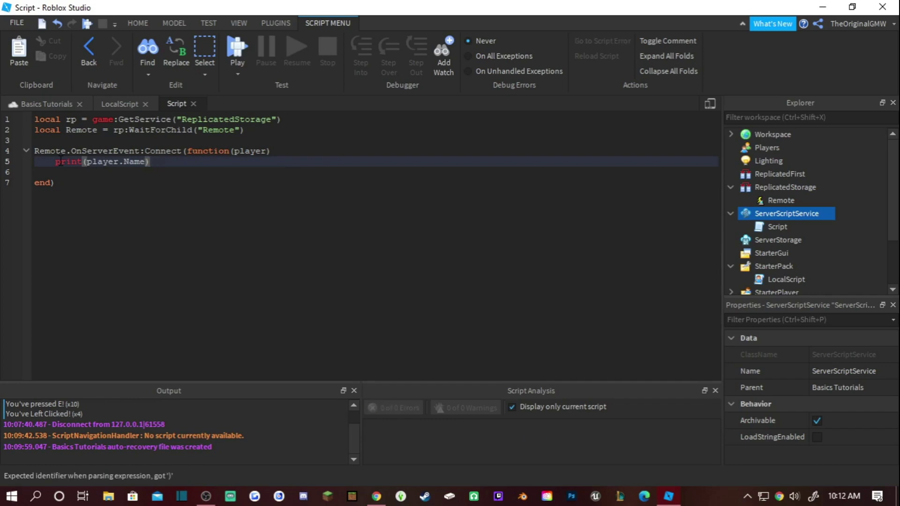
pyautogui.write(',')
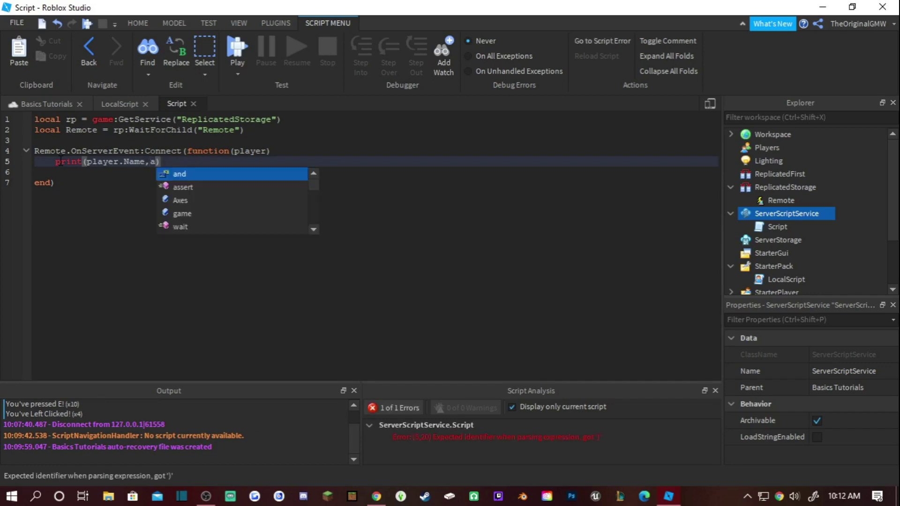
pyautogui.write('"has ')
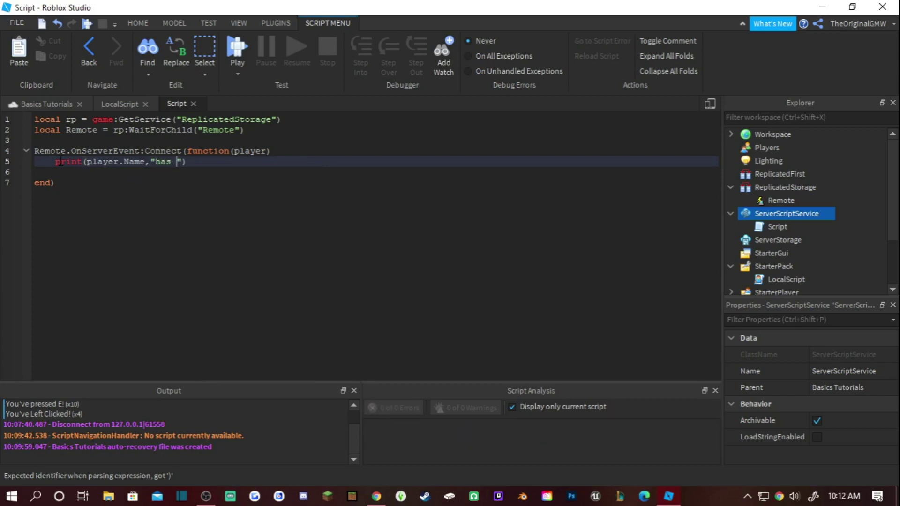
pyautogui.write('fired the s')
pyautogui.write('erver!')
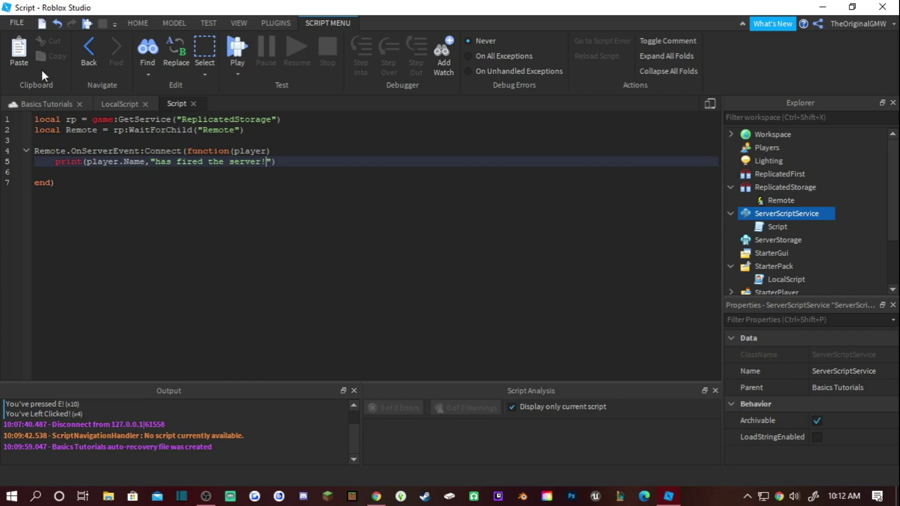
# Playtest and press E, confirm Output shows both messages, then stop.
pyautogui.click(60, 103)
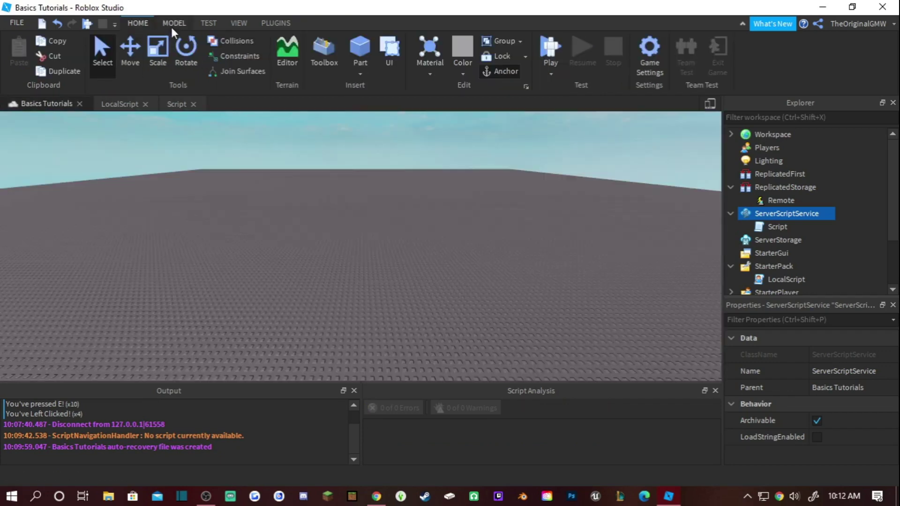
pyautogui.click(564, 49)
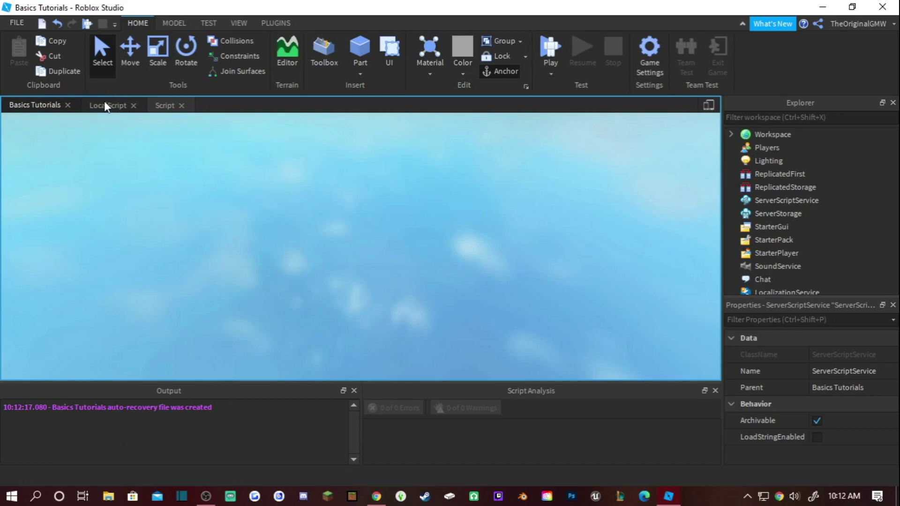
pyautogui.click(109, 106)
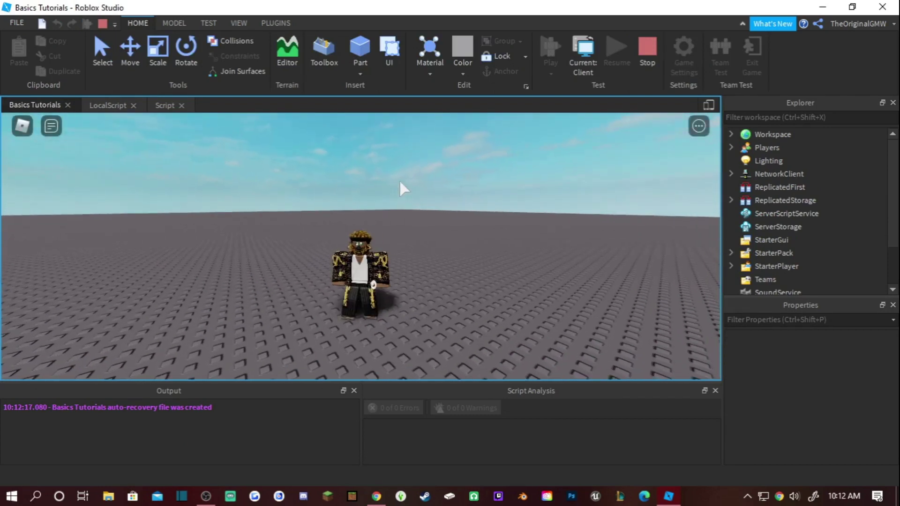
pyautogui.press('e')
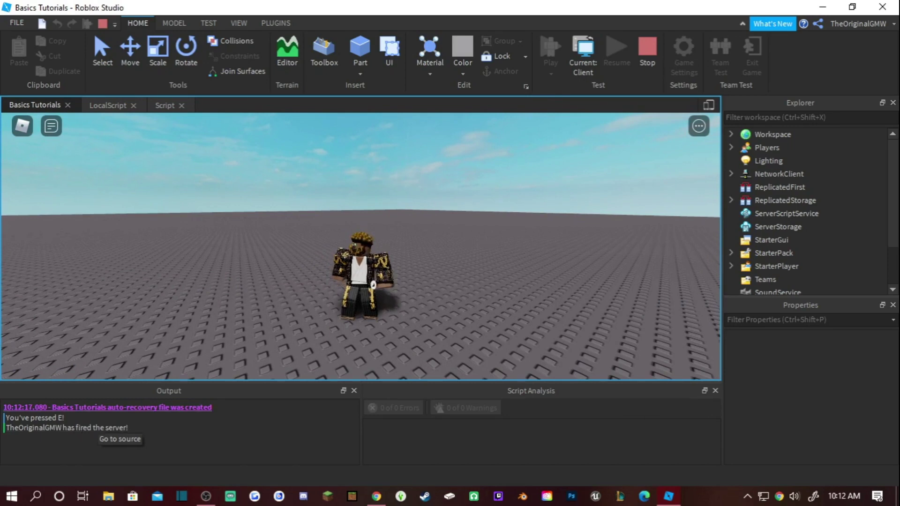
pyautogui.click(401, 255)
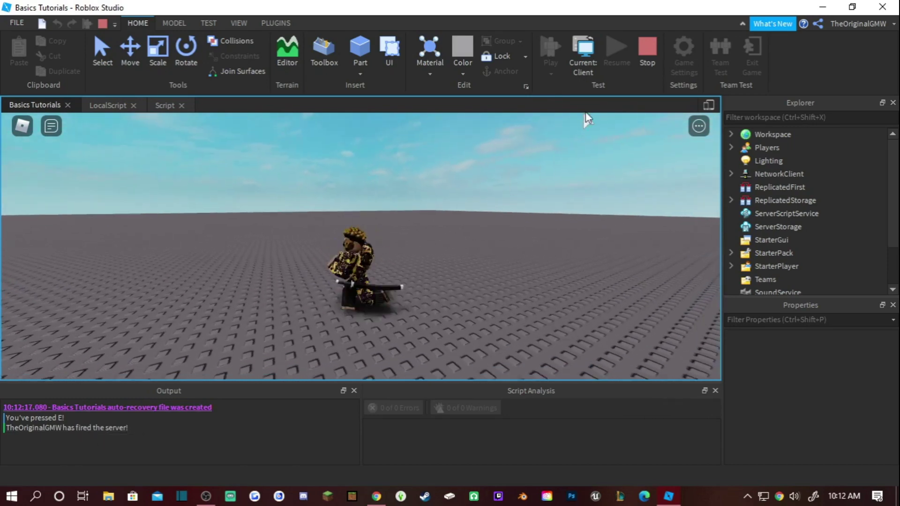
pyautogui.click(659, 52)
# Add Remote:FireClient(player) inside the OnServerEvent handler.
pyautogui.click(177, 105)
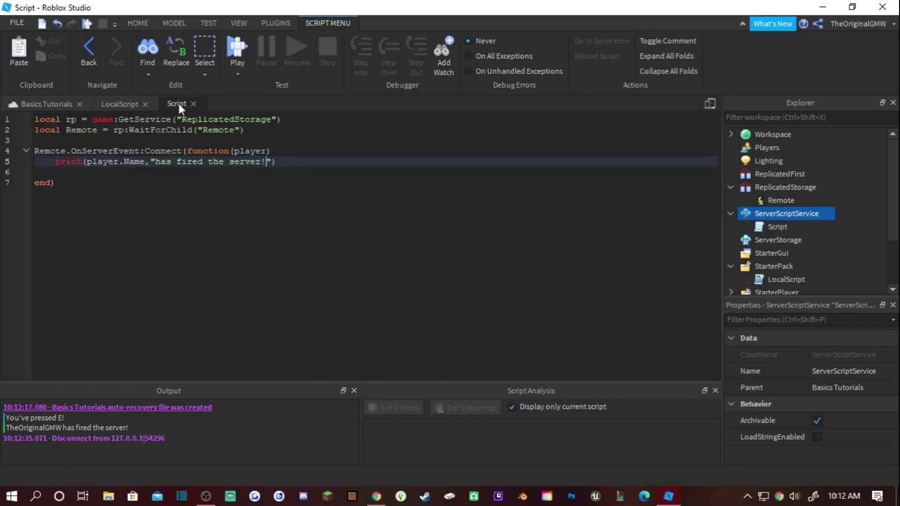
pyautogui.click(102, 172)
pyautogui.press('Return')
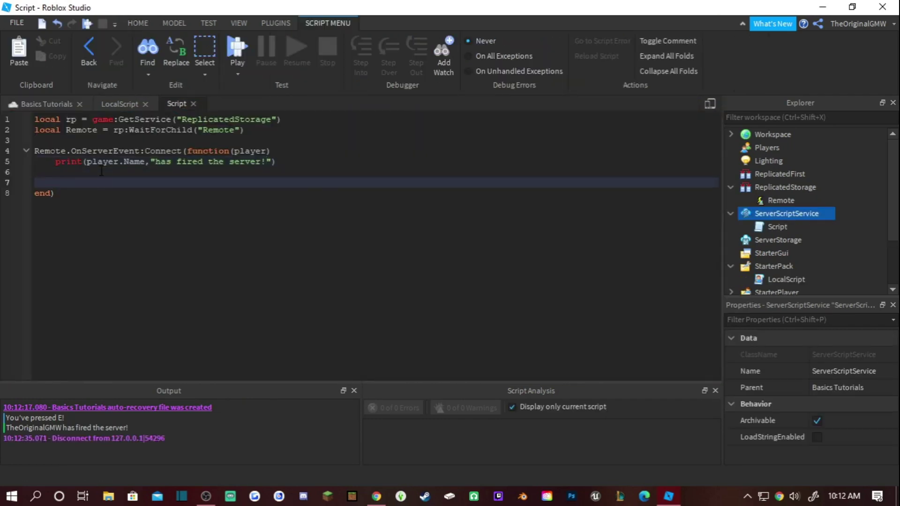
pyautogui.write('R')
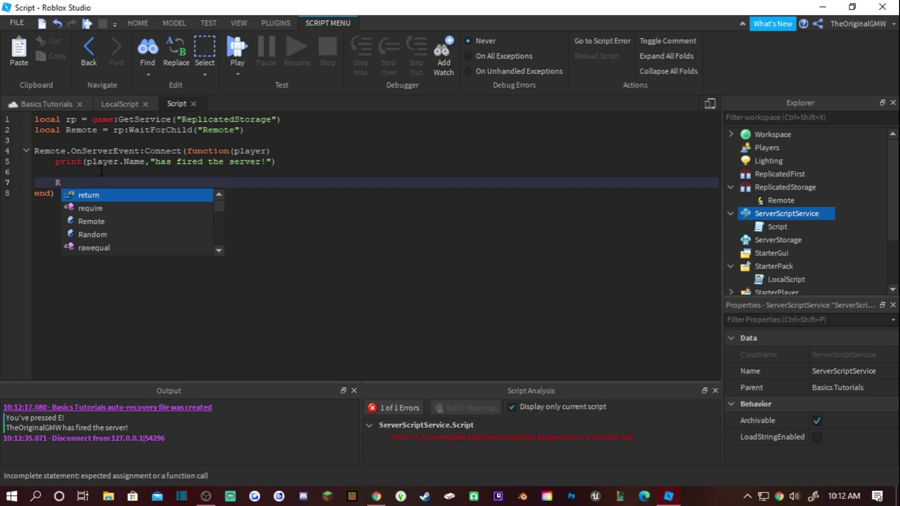
pyautogui.write('emo')
pyautogui.press('Tab')
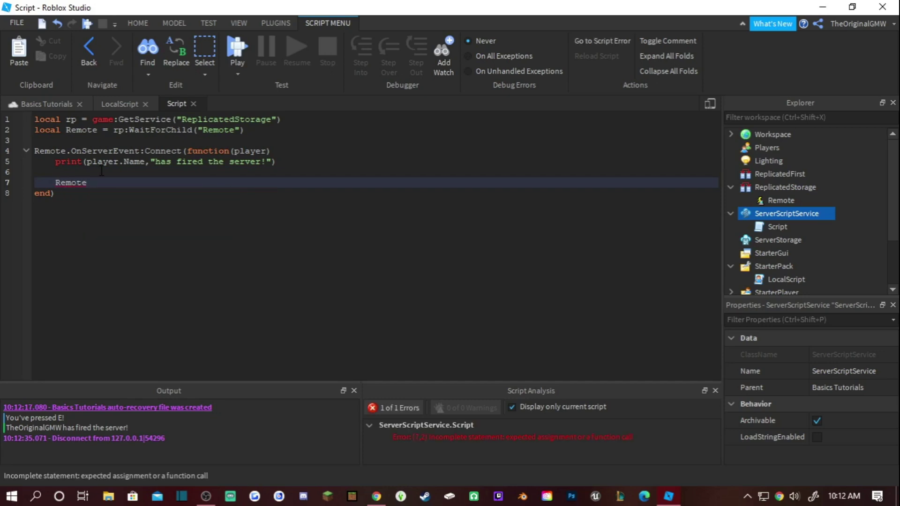
pyautogui.write(':FireClient')
pyautogui.write('(')
pyautogui.click(110, 120)
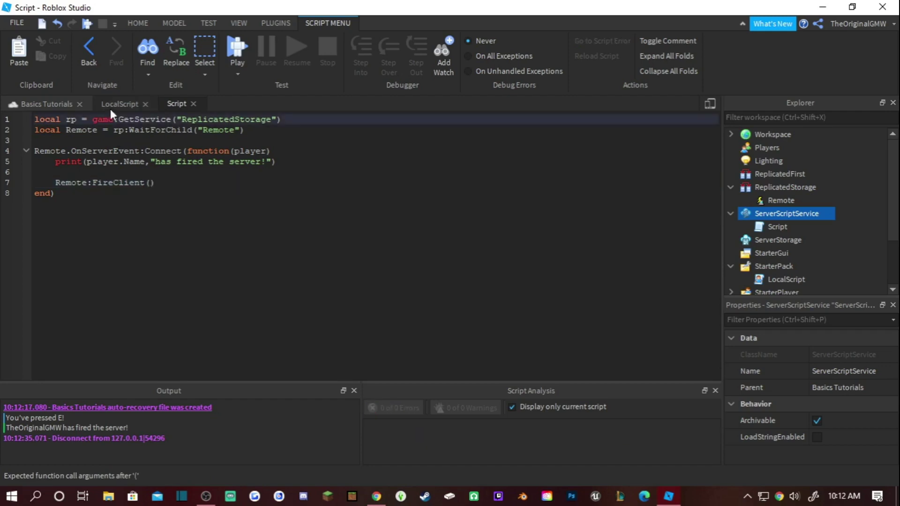
# Compare against the LocalScript's FireServer call and check the player argument.
pyautogui.click(116, 104)
pyautogui.write(')')
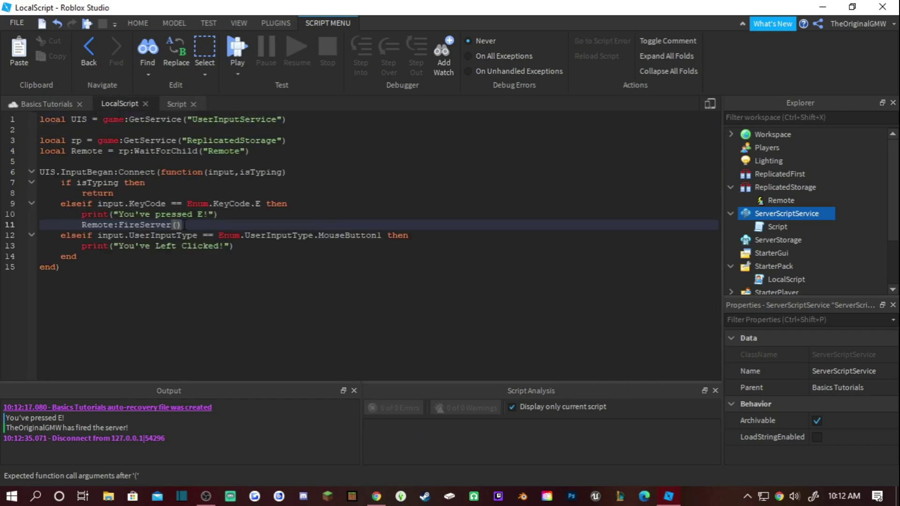
pyautogui.moveTo(182, 225); pyautogui.dragTo(82, 225)
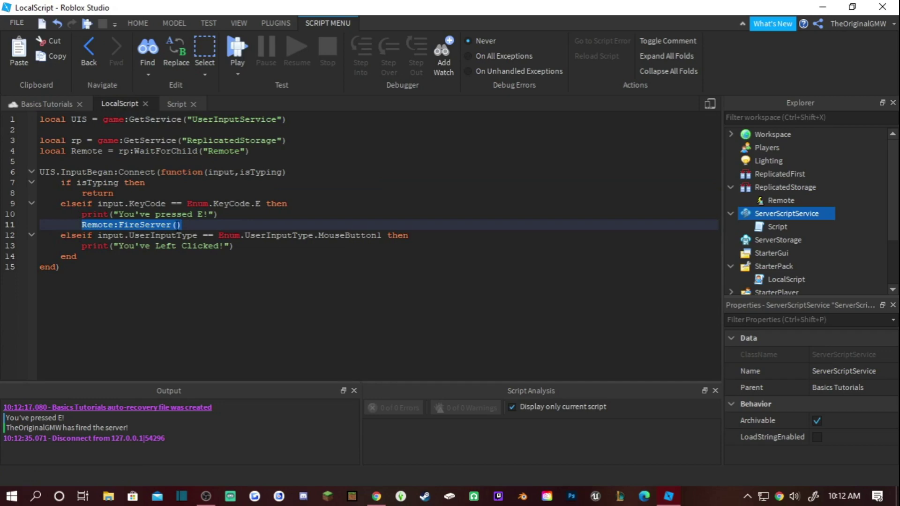
pyautogui.click(179, 225)
pyautogui.click(166, 104)
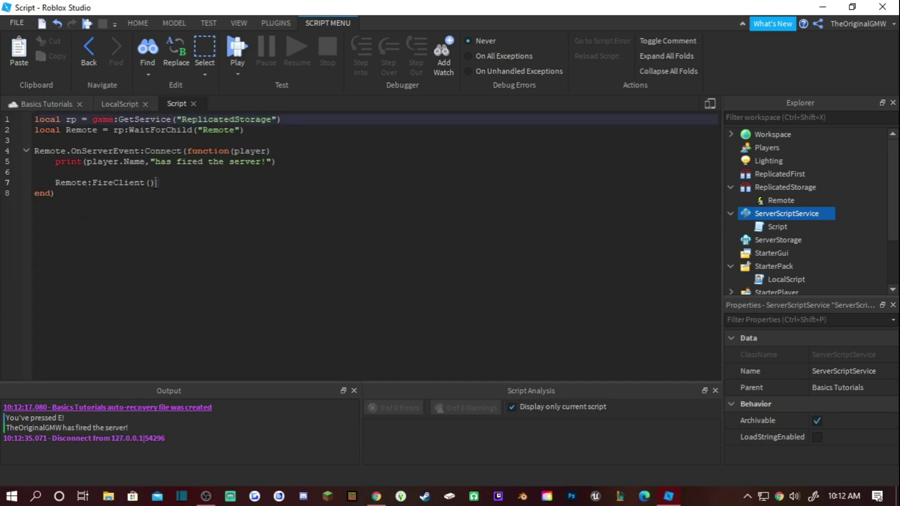
pyautogui.click(289, 182)
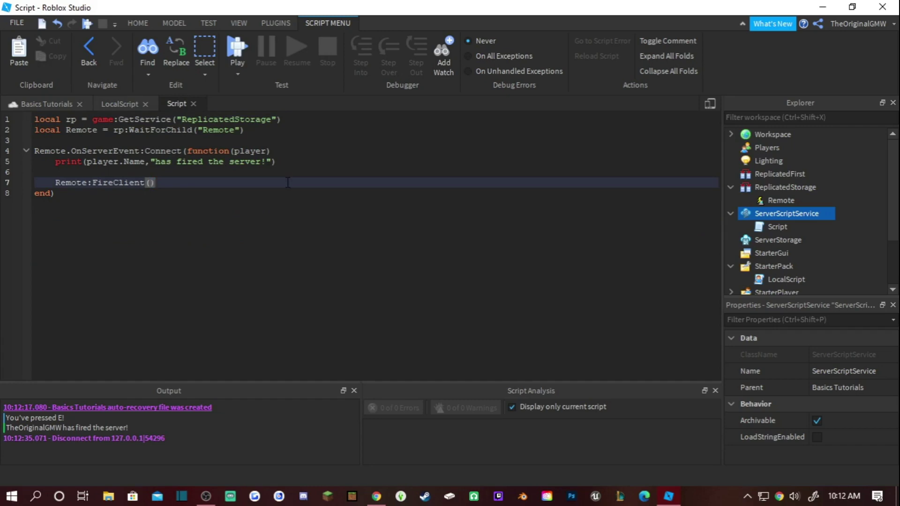
pyautogui.write('player')
pyautogui.doubleClick(251, 150)
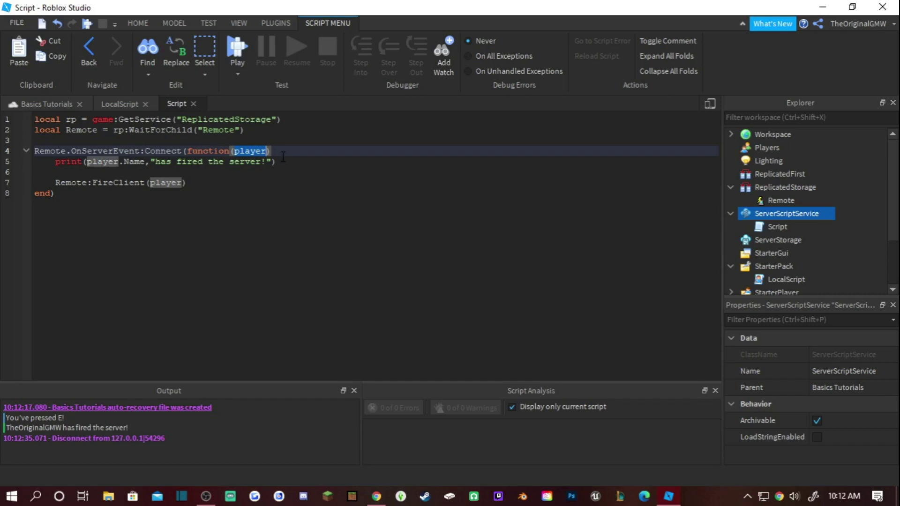
pyautogui.doubleClick(167, 182)
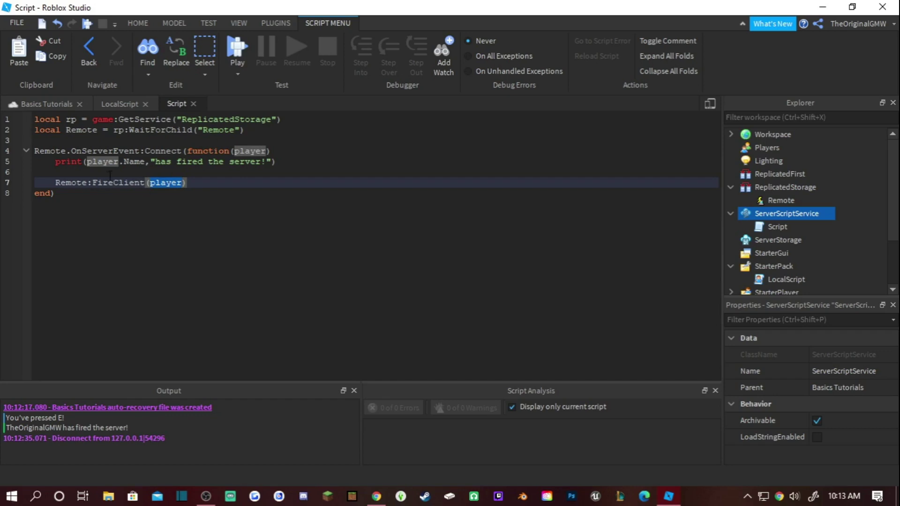
# Add a Remote.OnClientEvent:Connect(function() handler below the LocalScript's input code.
pyautogui.click(121, 104)
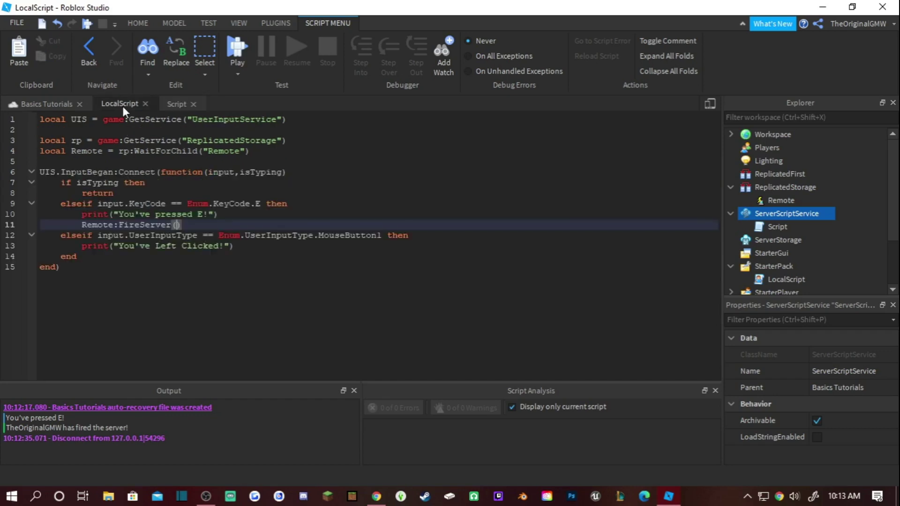
pyautogui.click(68, 267)
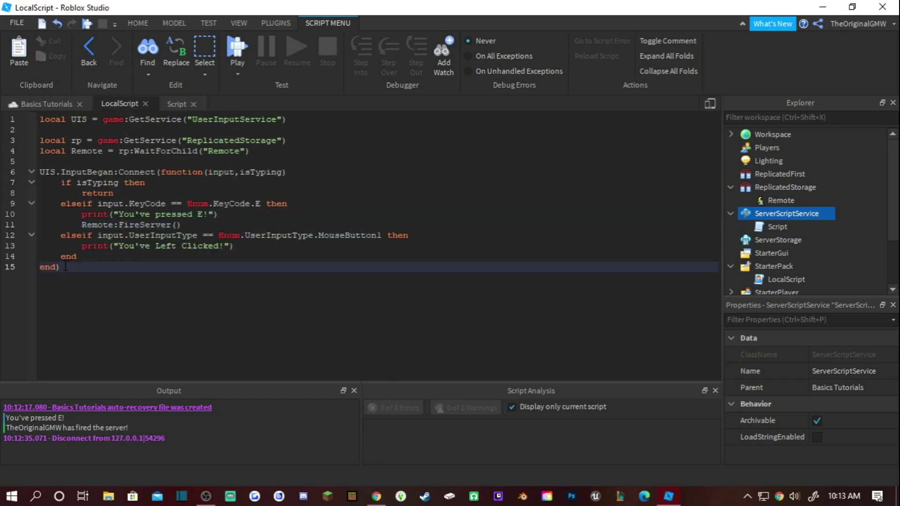
pyautogui.press('Return')
pyautogui.press('Return')
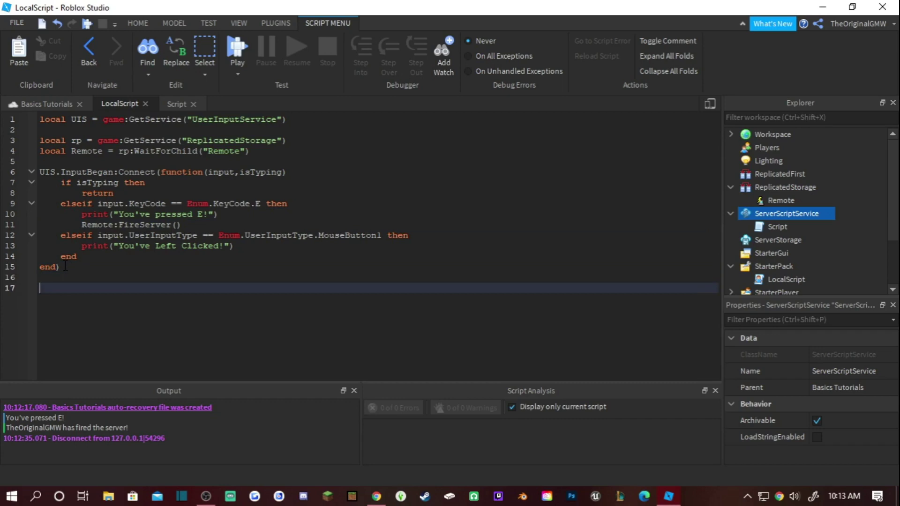
pyautogui.write('Remote.')
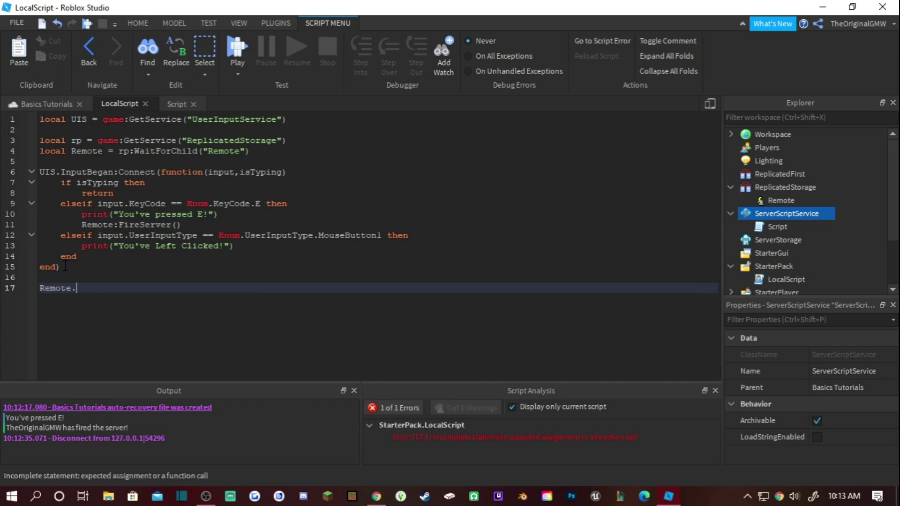
pyautogui.write('OnClientE')
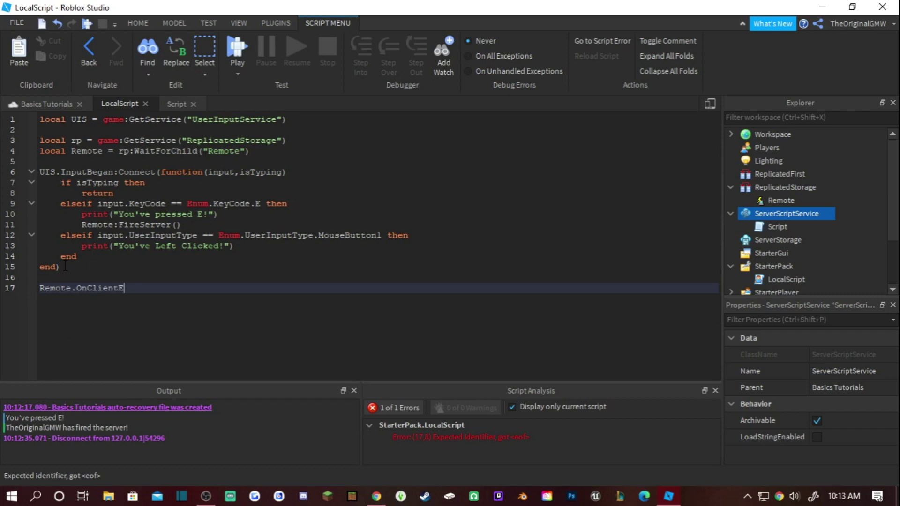
pyautogui.write('vent:Connect')
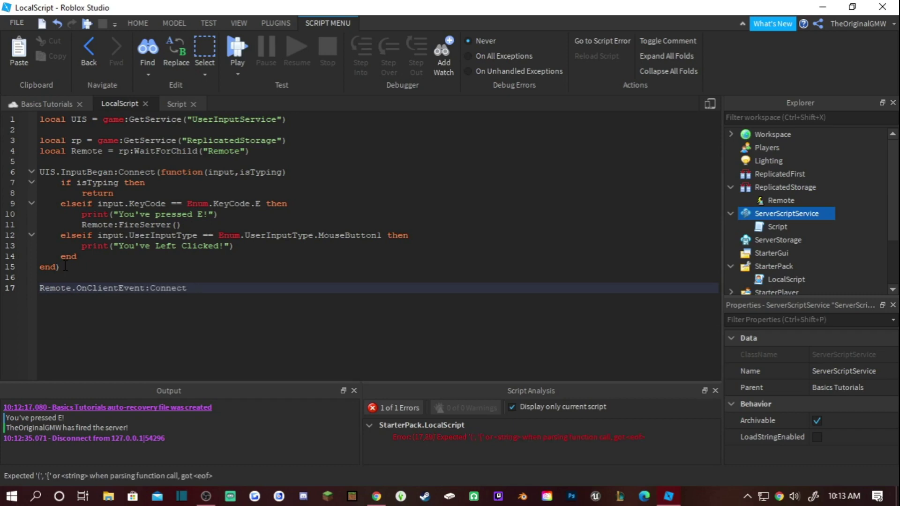
pyautogui.write('9(f')
pyautogui.press('Tab')
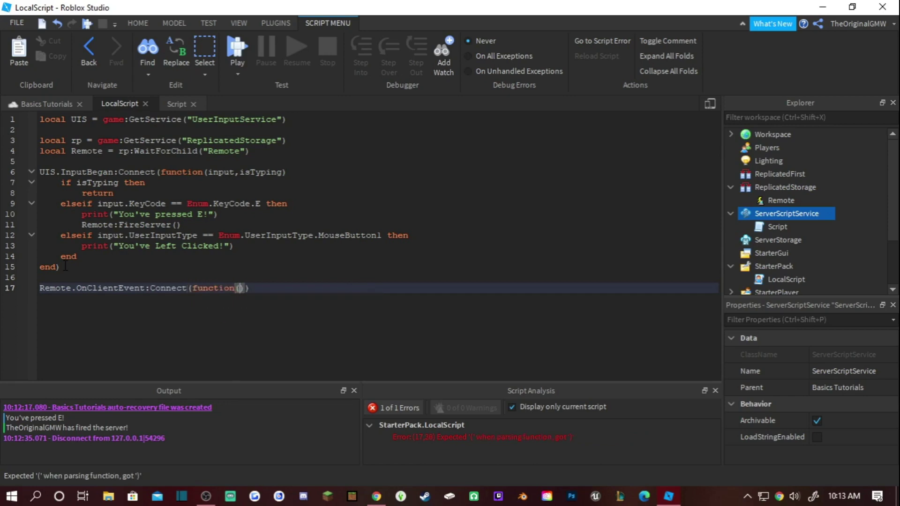
pyautogui.write('()')
pyautogui.press('Return')
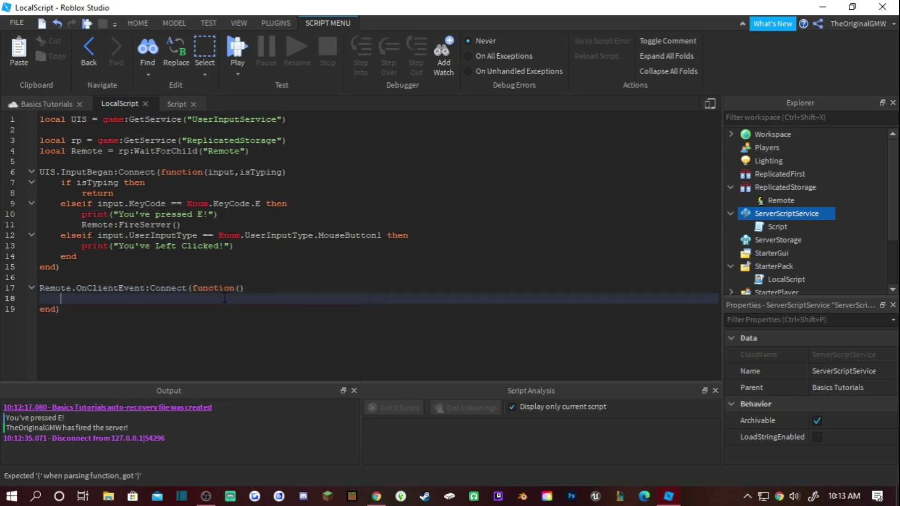
pyautogui.click(240, 288)
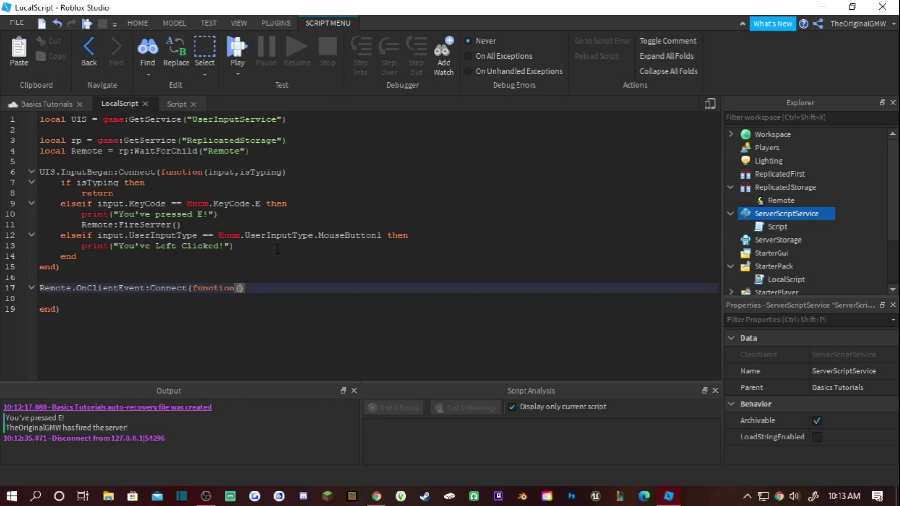
# Make the client handler print "Server as fired Client!".
pyautogui.moveTo(247, 288); pyautogui.dragTo(25, 288)
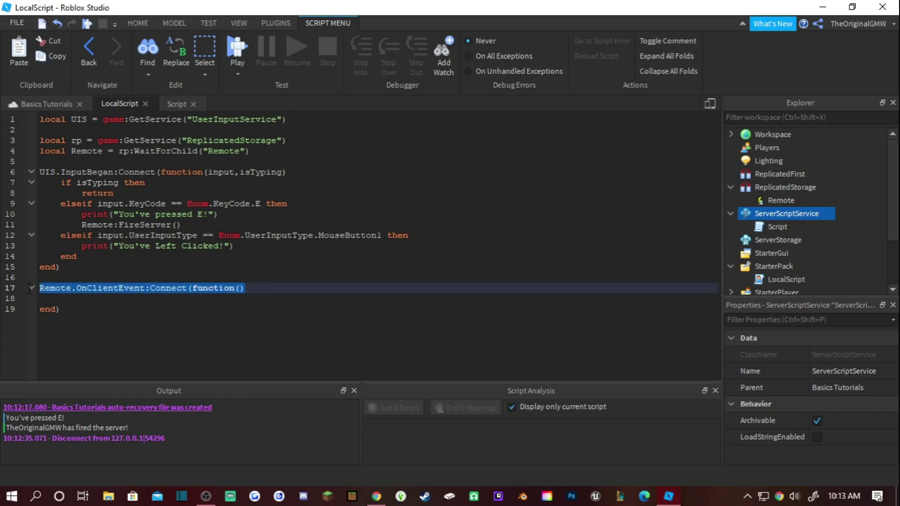
pyautogui.click(71, 298)
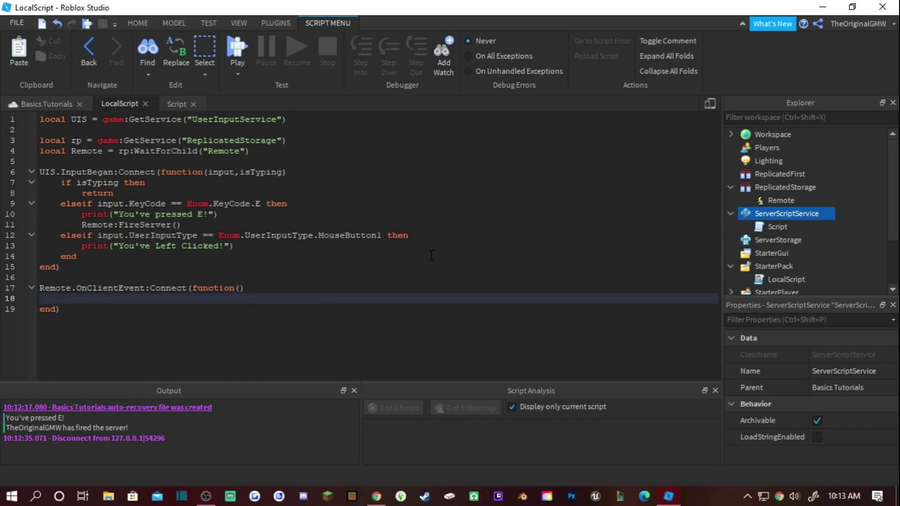
pyautogui.write('pri')
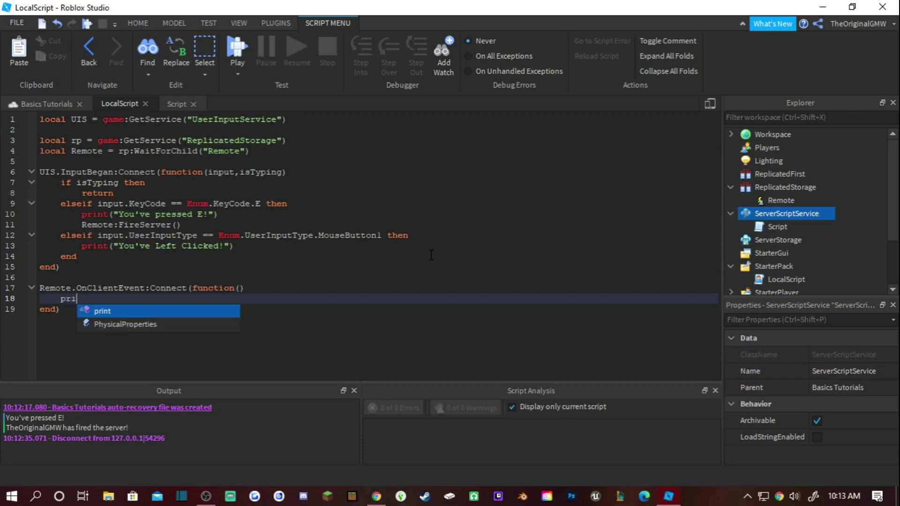
pyautogui.write('nt("')
pyautogui.write('Se')
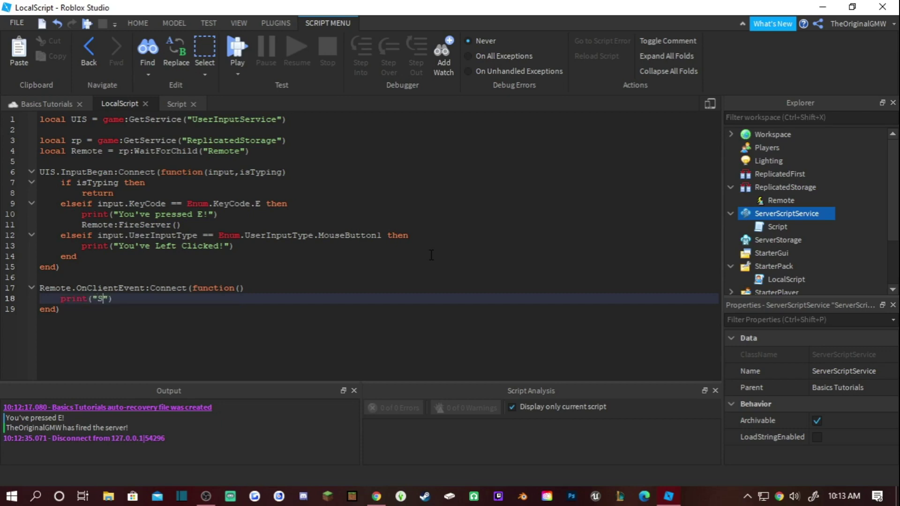
pyautogui.write('rver as fi')
pyautogui.write('red cl')
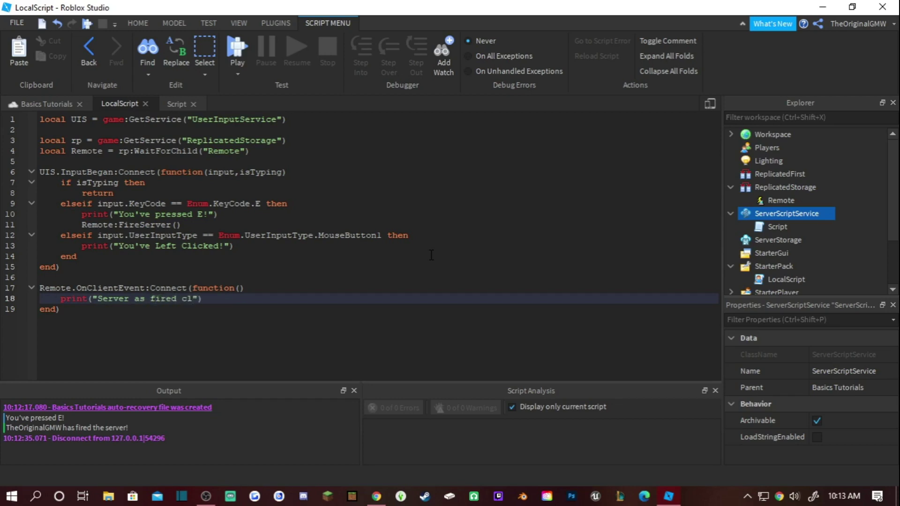
pyautogui.press('BackSpace')
pyautogui.press('BackSpace')
pyautogui.write('Client')
pyautogui.write('@')
pyautogui.press('BackSpace')
pyautogui.write('!')
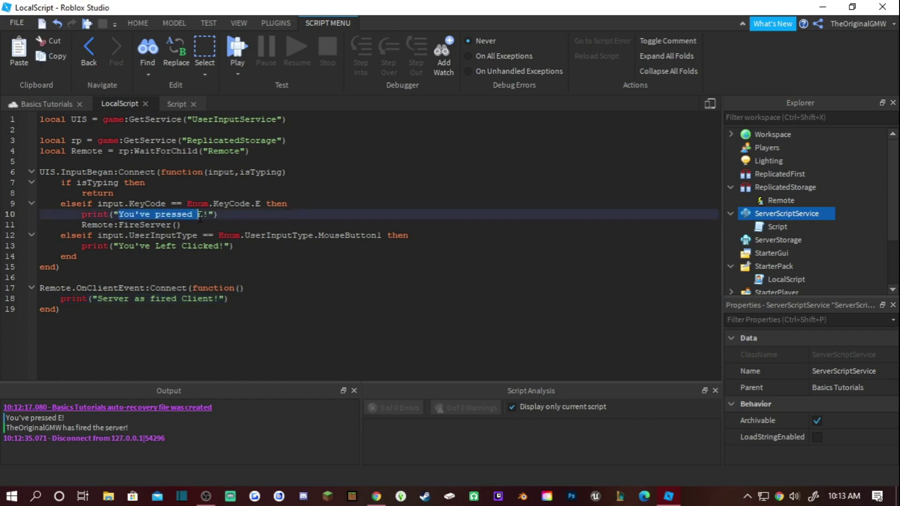
pyautogui.moveTo(119, 215); pyautogui.dragTo(208, 215)
pyautogui.click(177, 104)
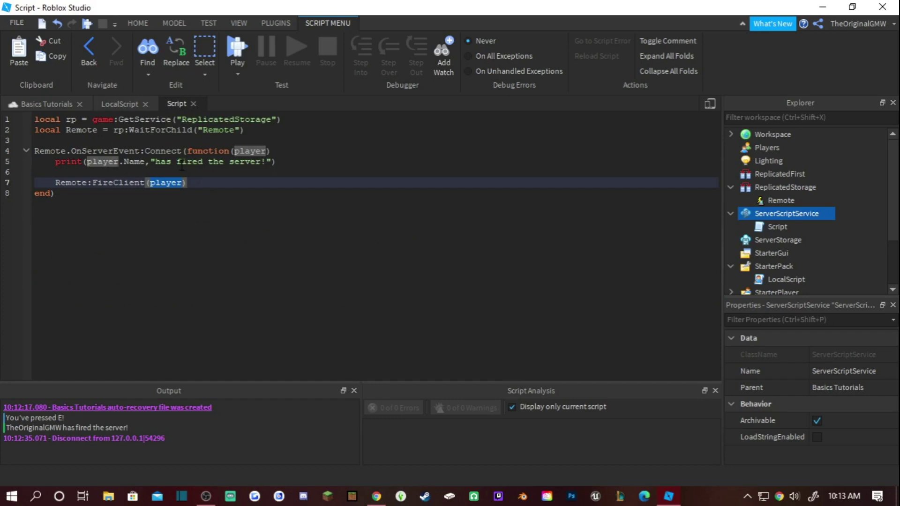
pyautogui.moveTo(86, 162); pyautogui.dragTo(265, 163)
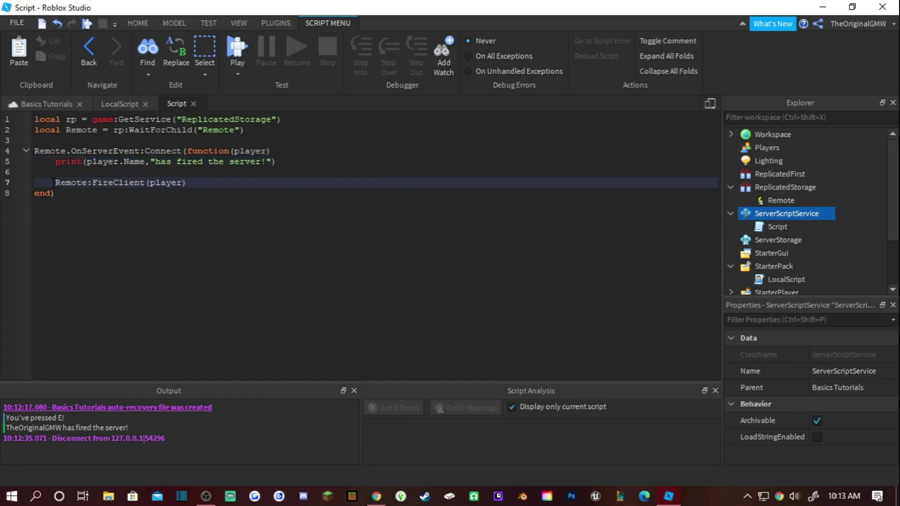
pyautogui.moveTo(57, 182); pyautogui.dragTo(55, 193)
pyautogui.click(116, 104)
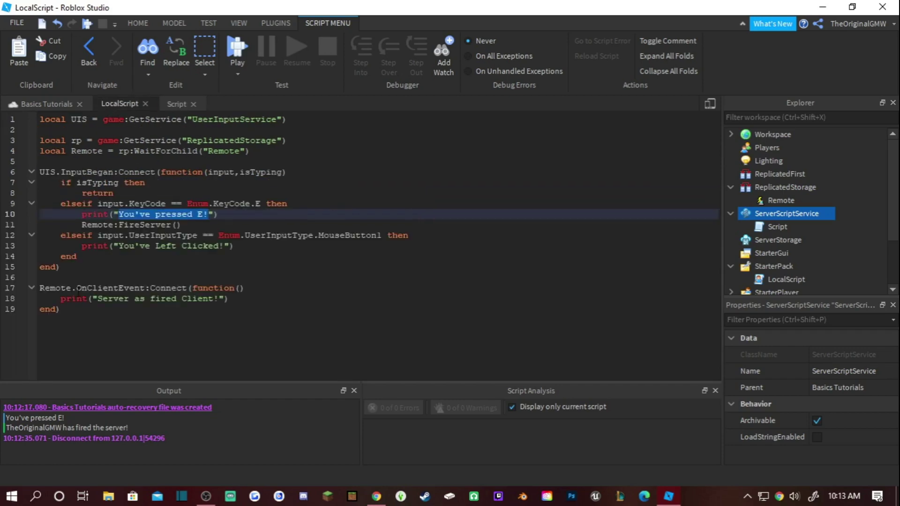
pyautogui.moveTo(97, 299); pyautogui.dragTo(216, 299)
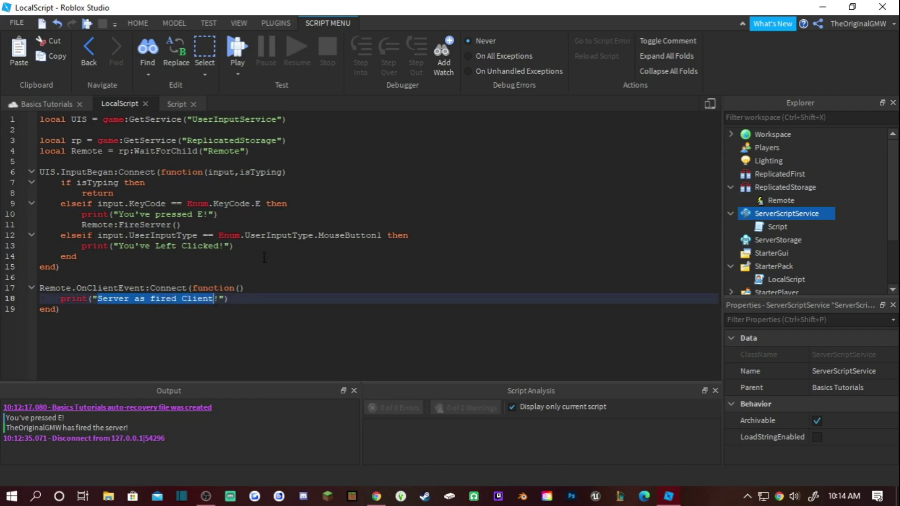
# Playtest, press E, confirm Output shows "Server as fired Client!", then stop.
pyautogui.click(243, 57)
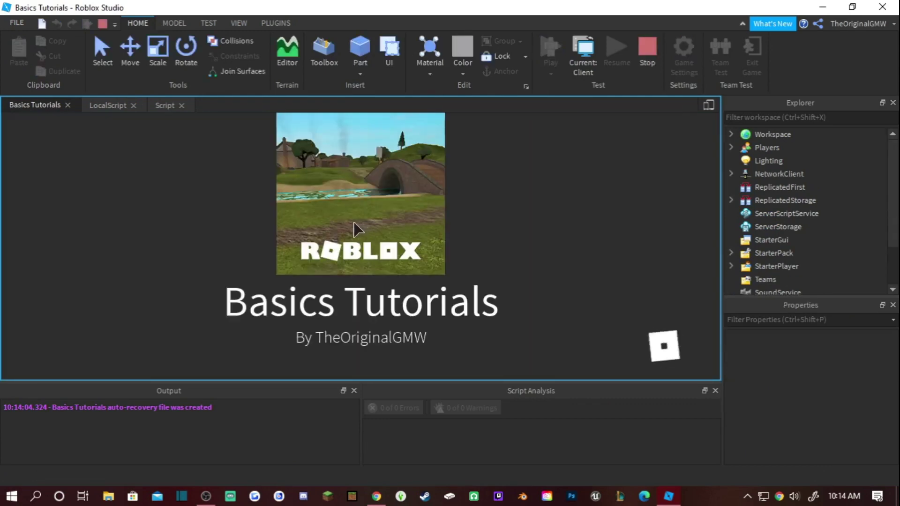
pyautogui.press('e')
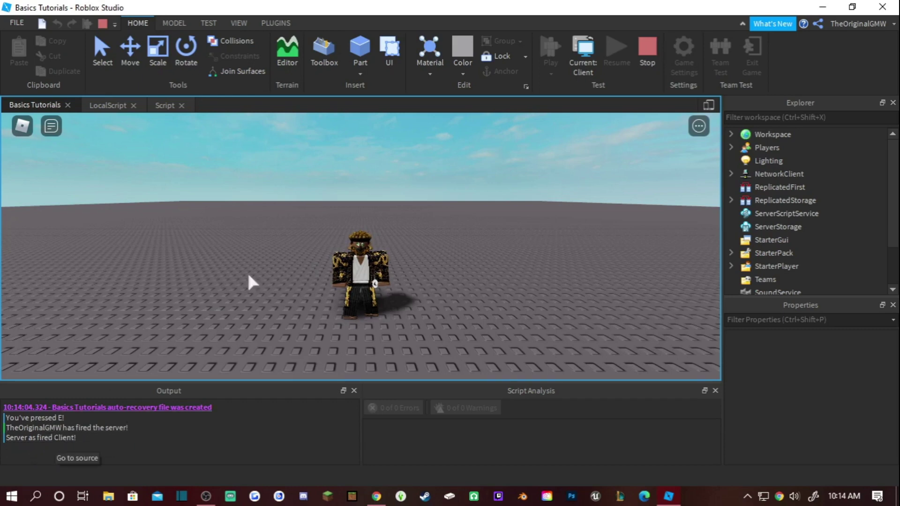
pyautogui.click(641, 67)
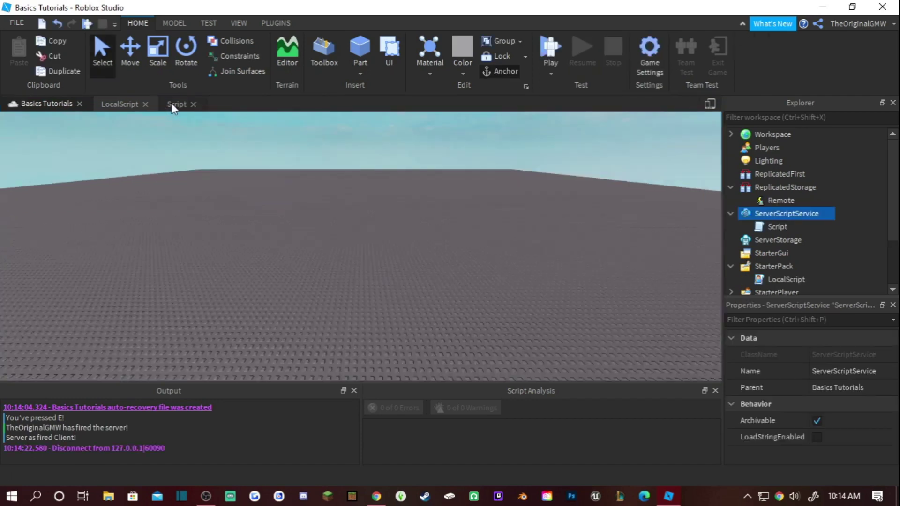
# Fix the LocalScript line 18 typo so the message reads "Server has fired Client!".
pyautogui.click(171, 104)
pyautogui.click(120, 104)
pyautogui.click(134, 299)
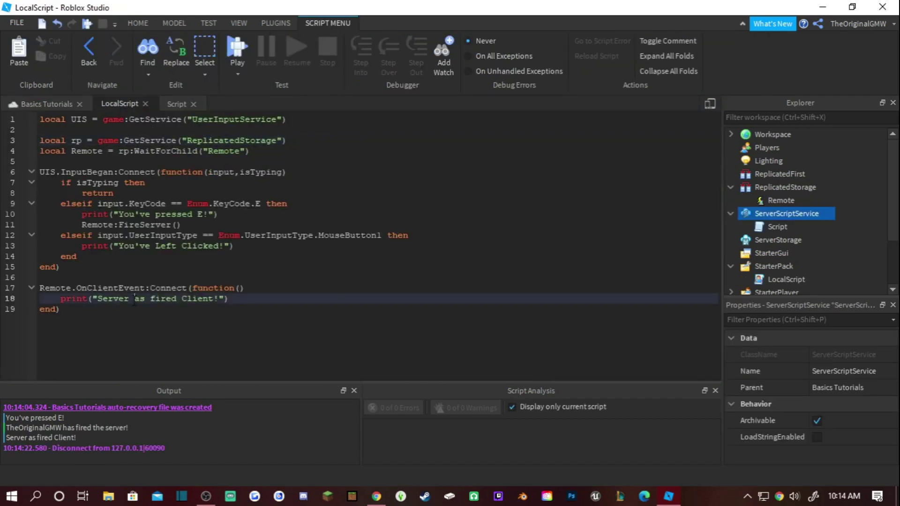
pyautogui.write('h')
pyautogui.click(178, 105)
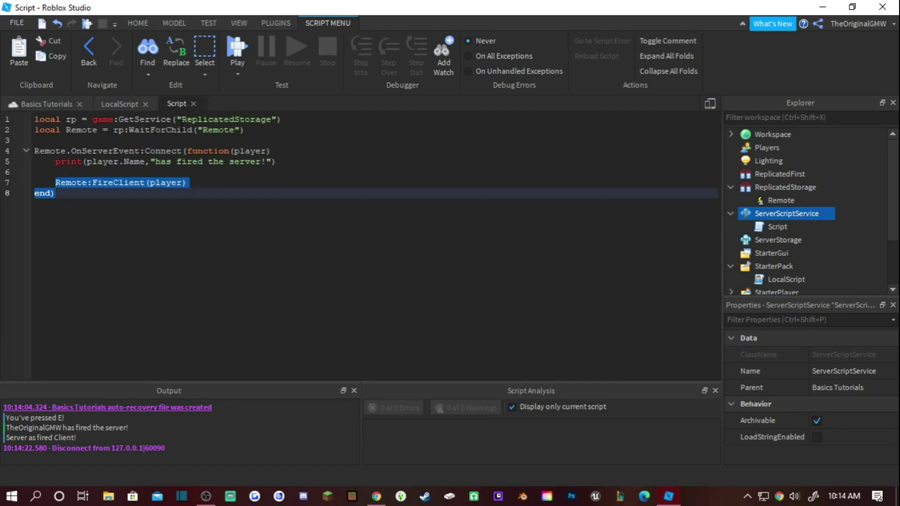
pyautogui.click(230, 172)
pyautogui.click(117, 104)
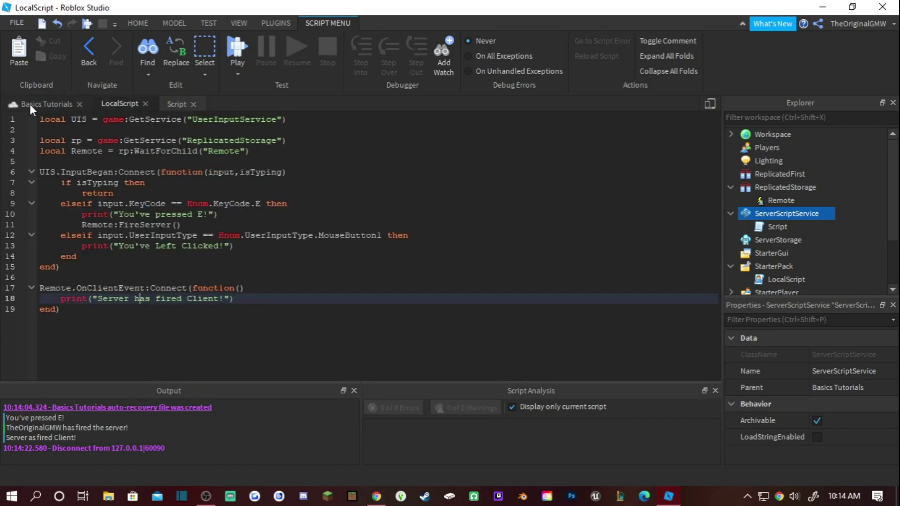
# Show the Basics Tutorials baseplate viewport in place of the script editor.
pyautogui.click(39, 103)
pyautogui.scroll(3, 292, 194)
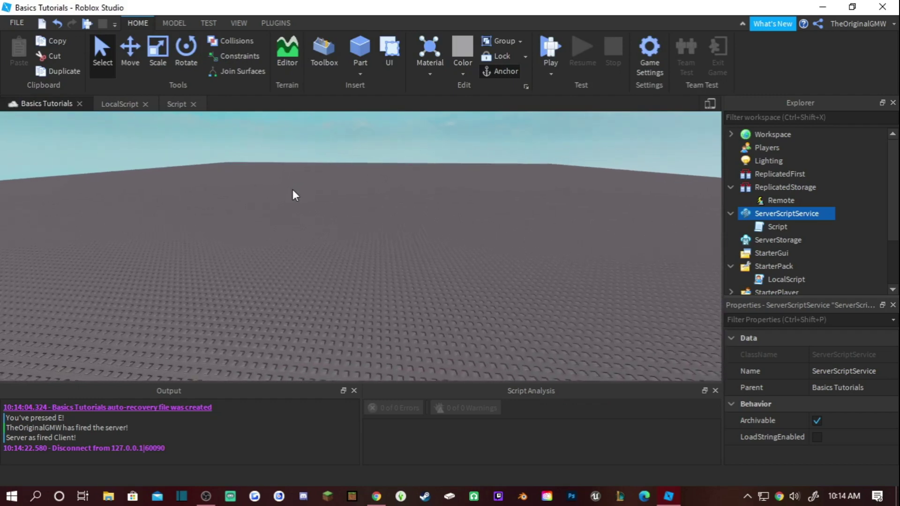
pyautogui.scroll(2, 293, 195)
pyautogui.scroll(-2, 292, 195)
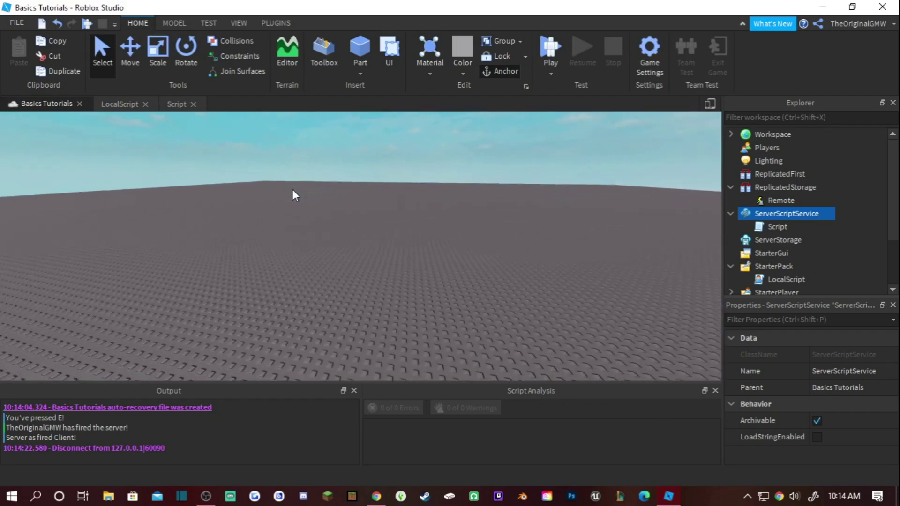
pyautogui.scroll(2, 292, 194)
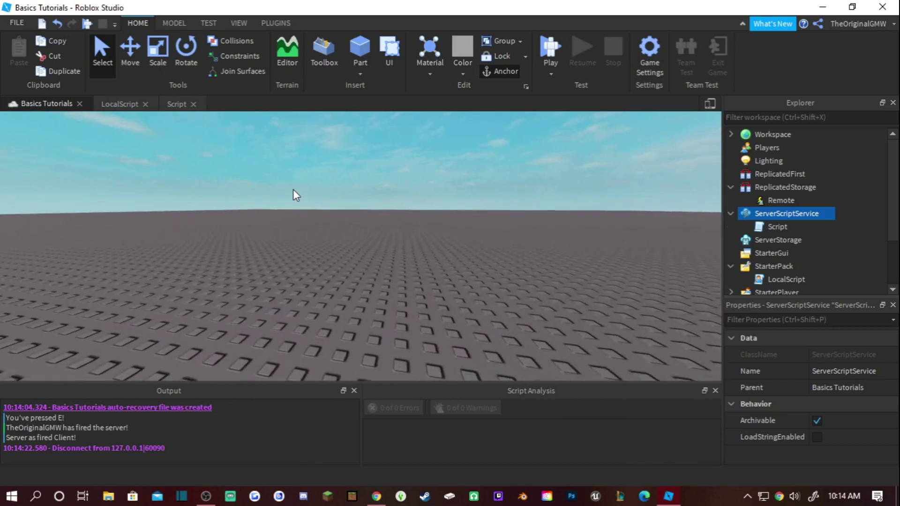
pyautogui.scroll(2, 293, 189)
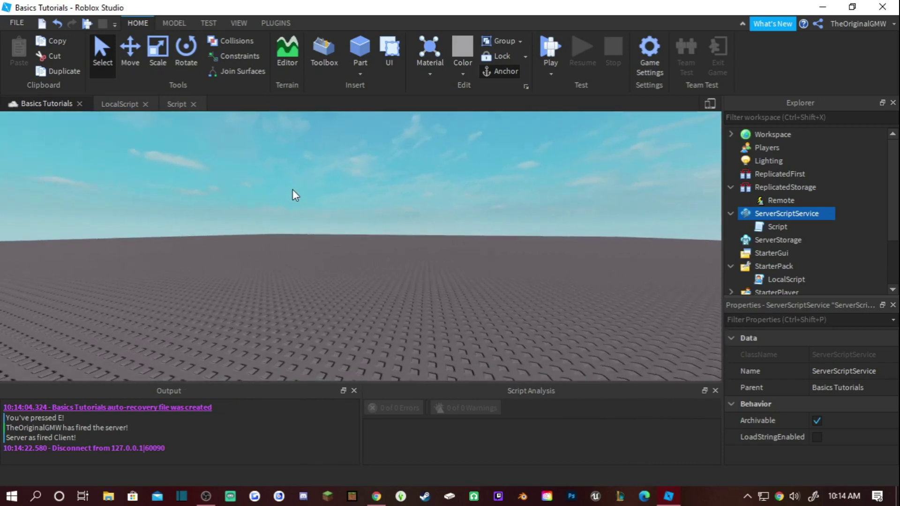
pyautogui.scroll(2, 293, 195)
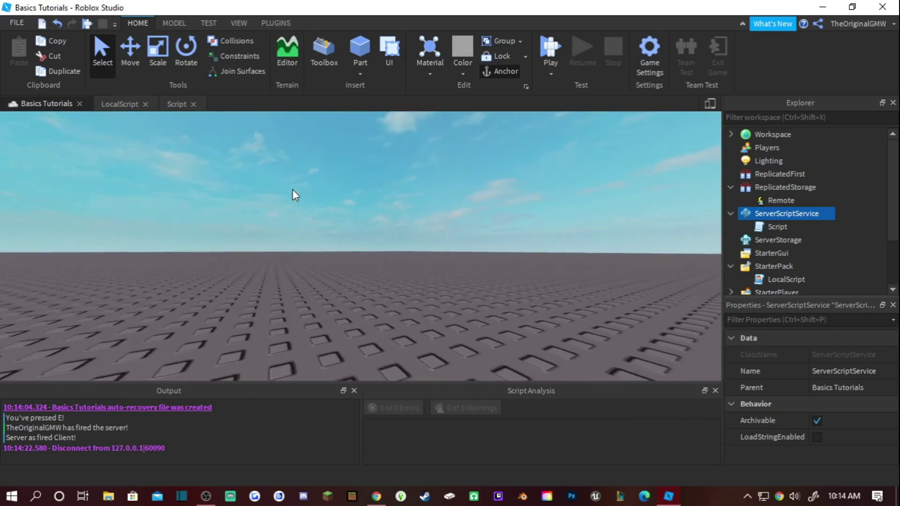
pyautogui.scroll(1, 293, 195)
pyautogui.scroll(-2, 293, 195)
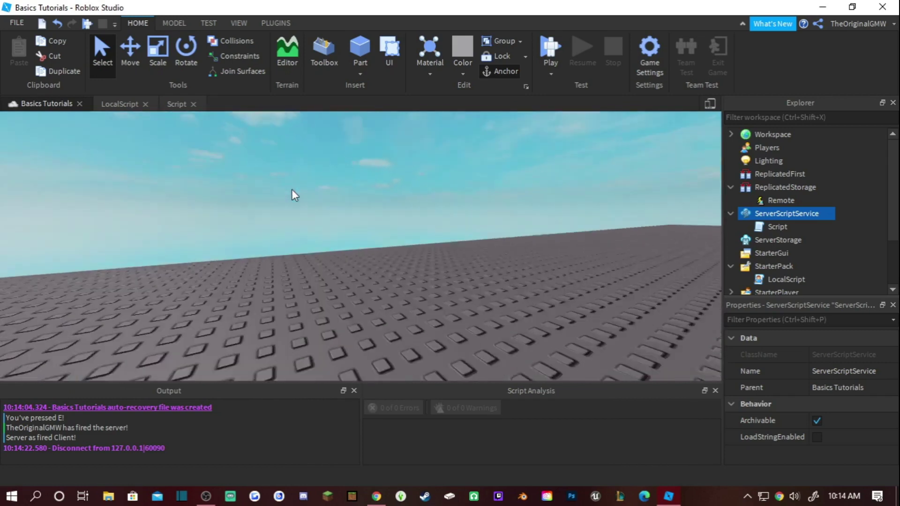
pyautogui.scroll(-4, 292, 195)
pyautogui.scroll(3, 293, 189)
pyautogui.scroll(1, 293, 190)
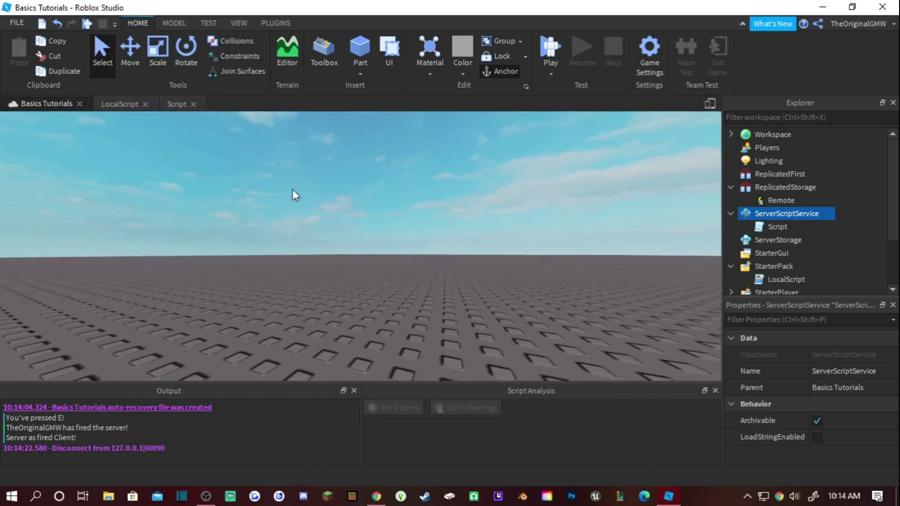
pyautogui.scroll(-2, 293, 191)
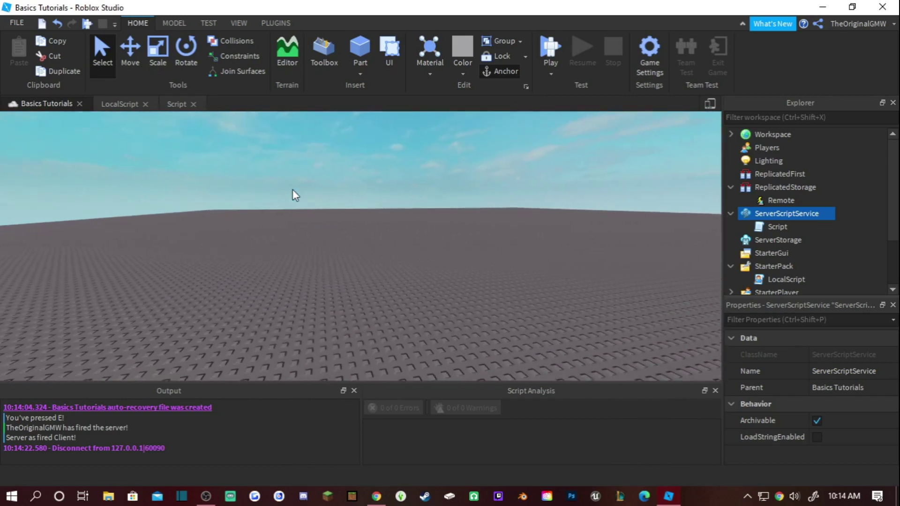
pyautogui.scroll(2, 292, 189)
pyautogui.scroll(-2, 293, 189)
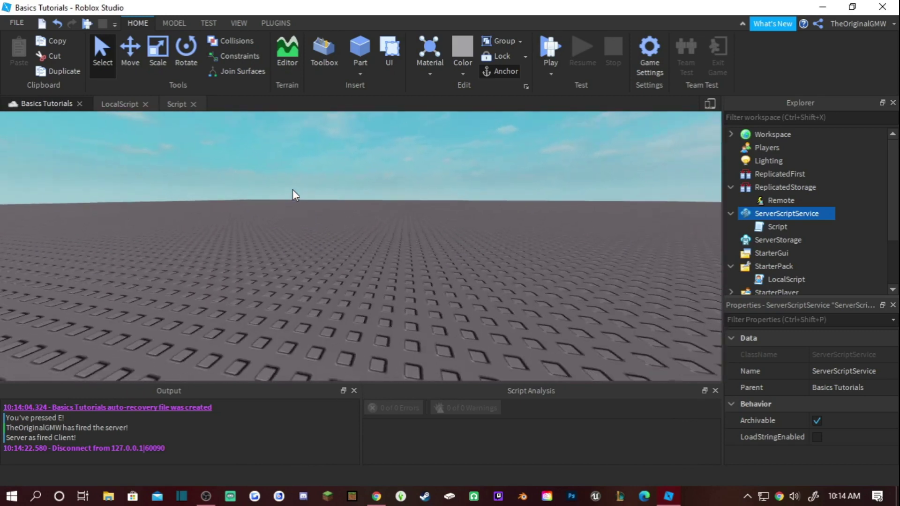
pyautogui.scroll(-2, 292, 189)
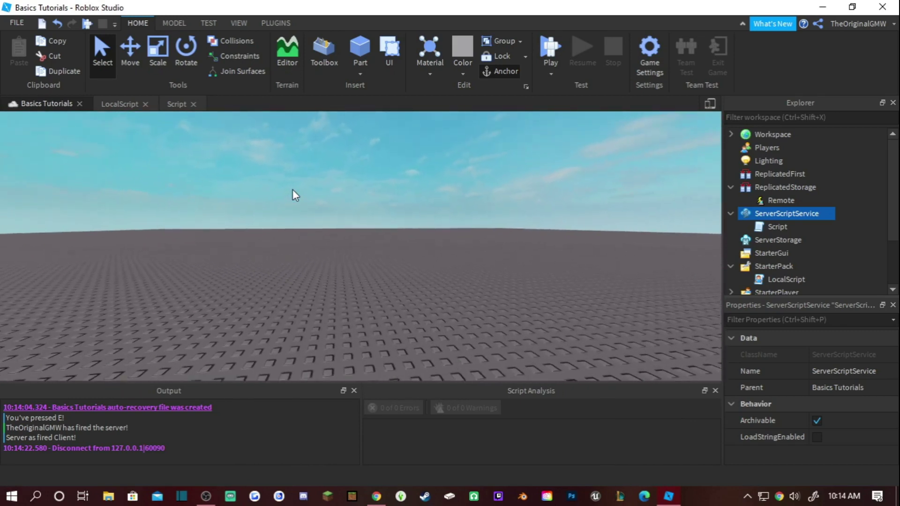
pyautogui.scroll(-2, 293, 189)
pyautogui.scroll(3, 293, 189)
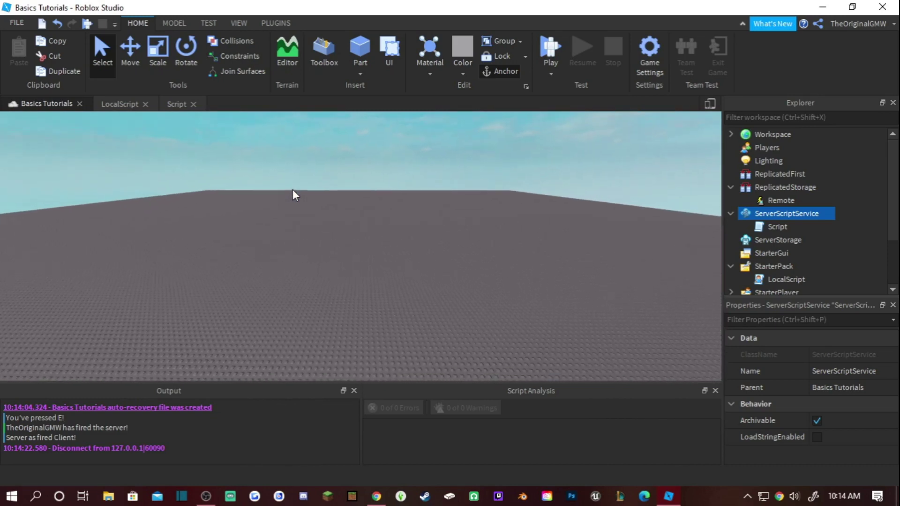
pyautogui.scroll(3, 293, 189)
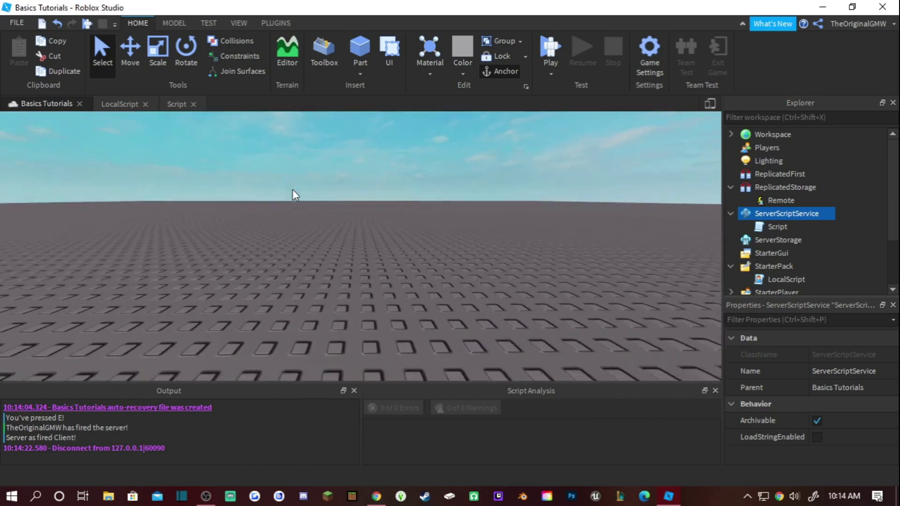
pyautogui.scroll(-2, 293, 190)
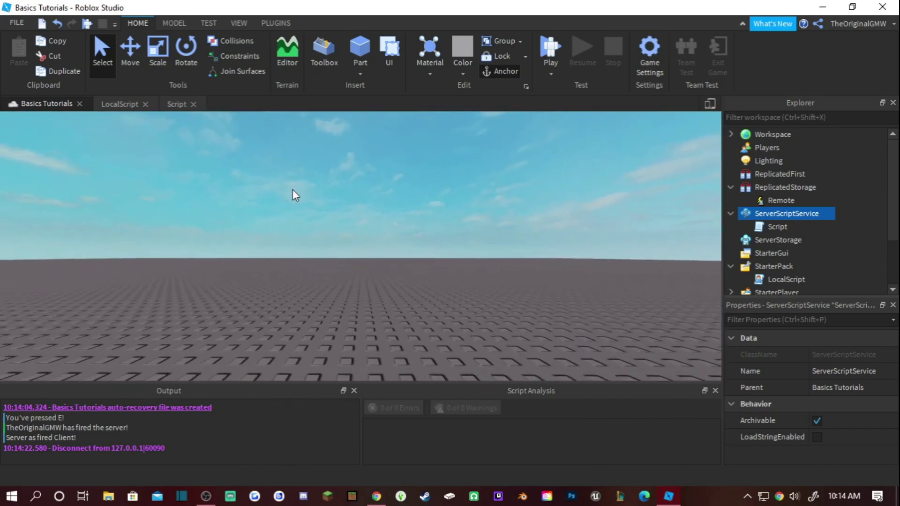
pyautogui.scroll(2, 293, 189)
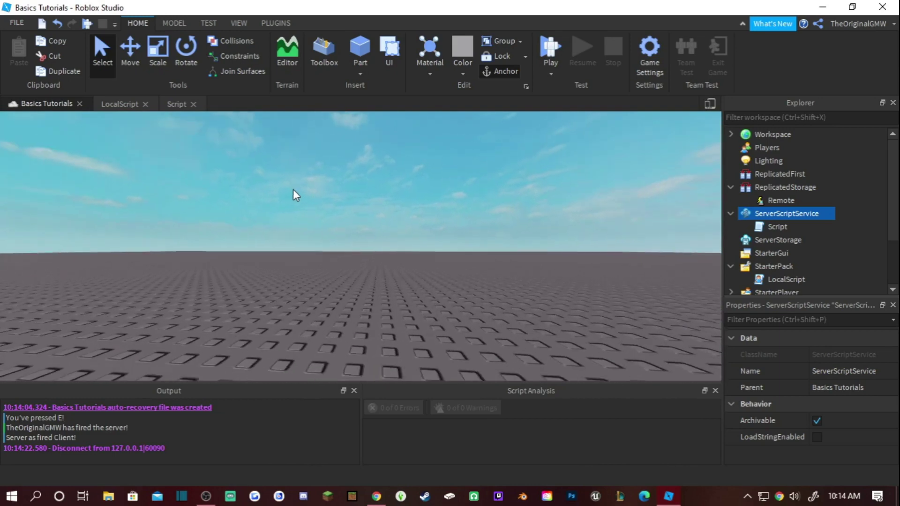
pyautogui.scroll(-2, 292, 189)
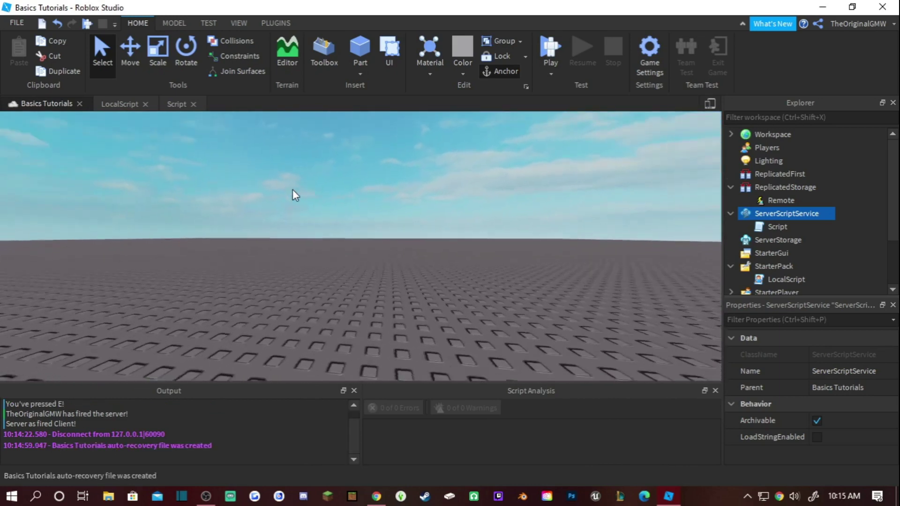
pyautogui.scroll(3, 293, 189)
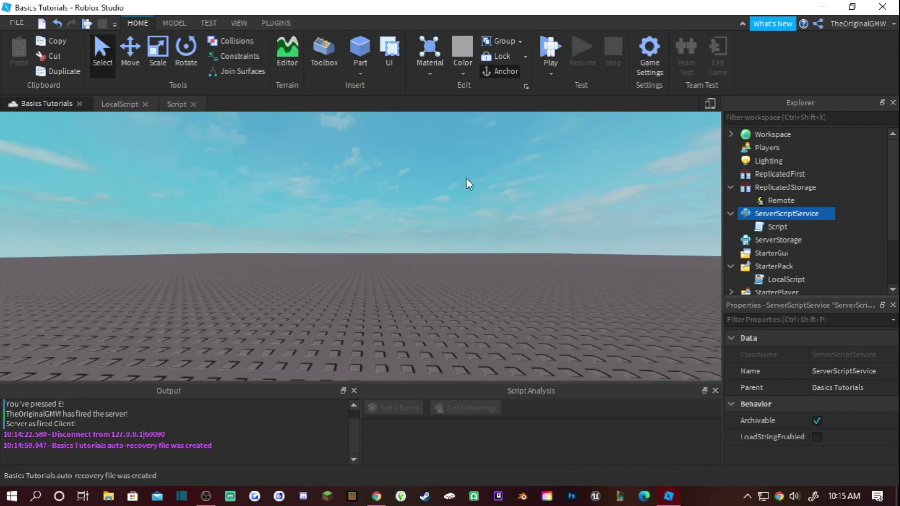